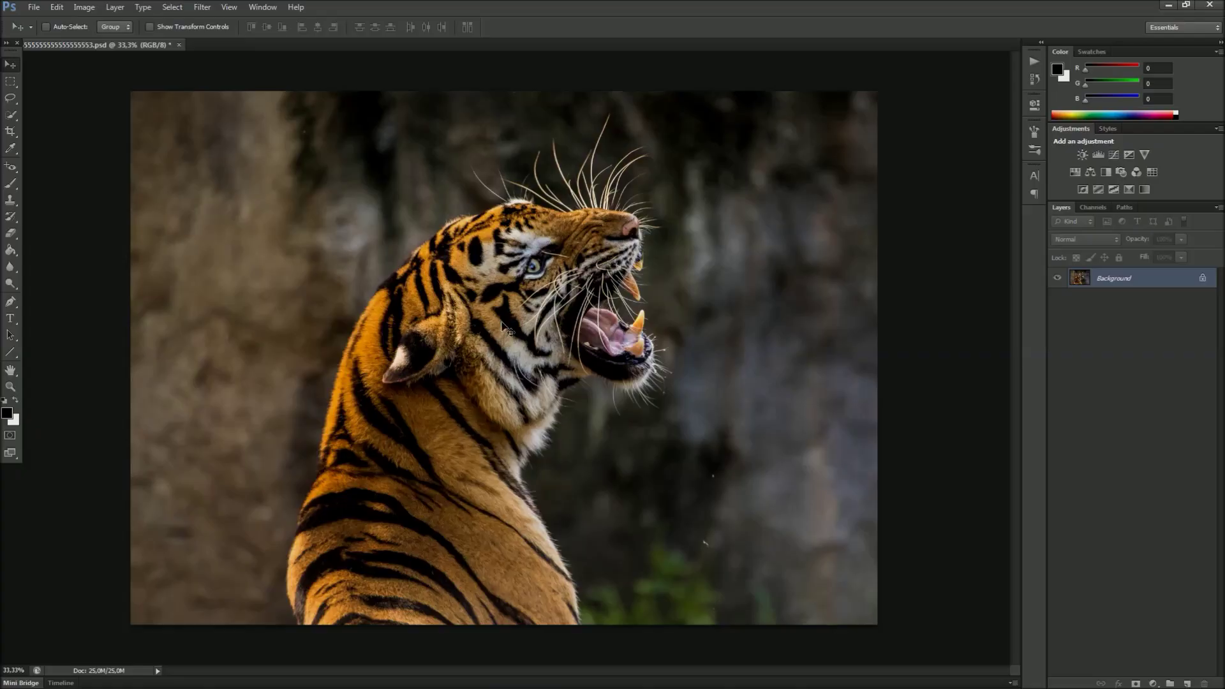
- Load the Brush.abr set from the Modern Artistic Photoshop Action folder into the brush presets
left_click(10, 185)
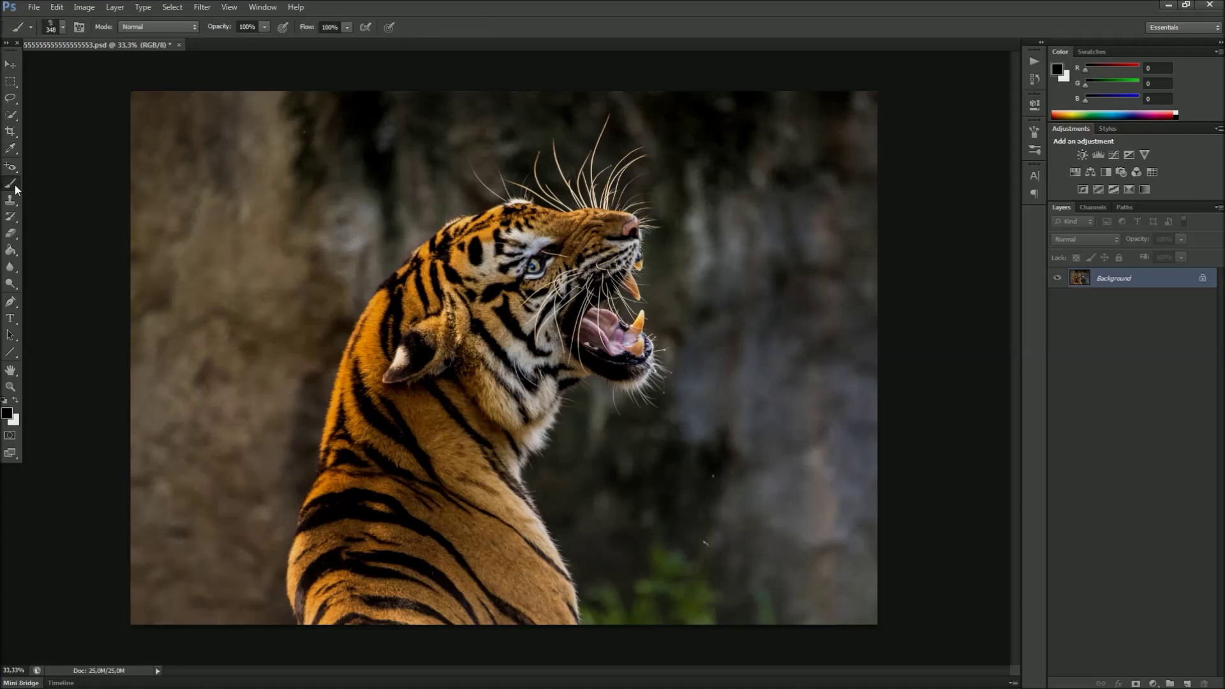
left_click(61, 27)
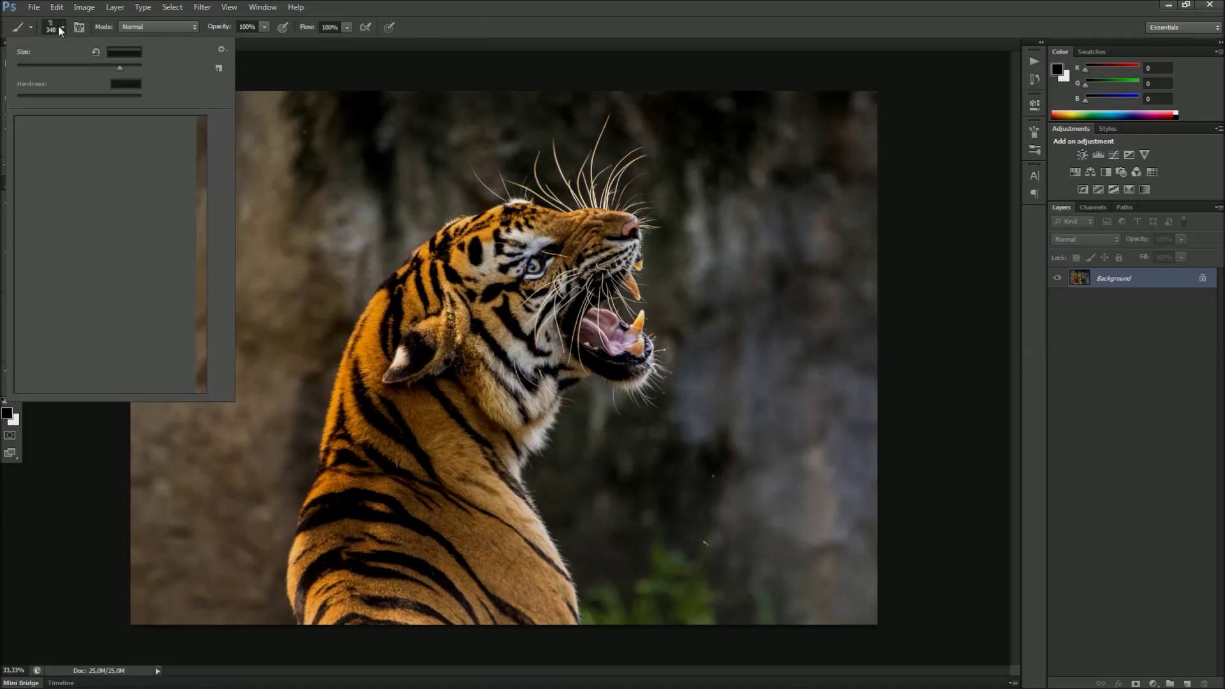
left_click(221, 49)
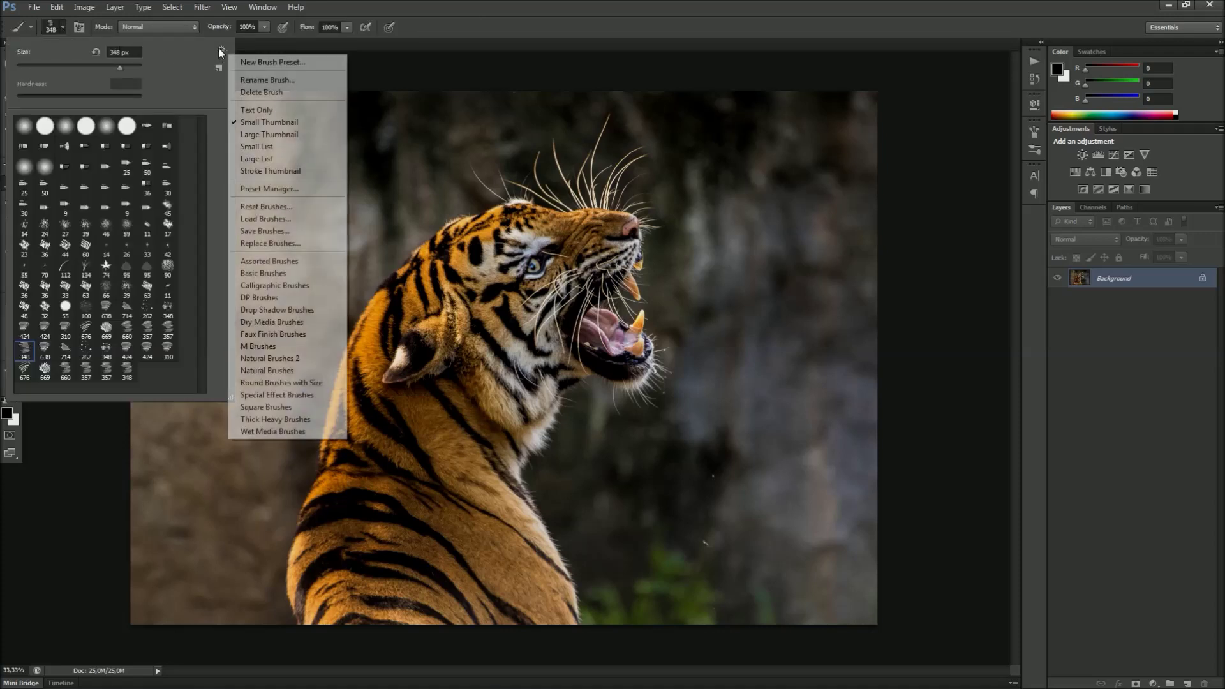
left_click(254, 219)
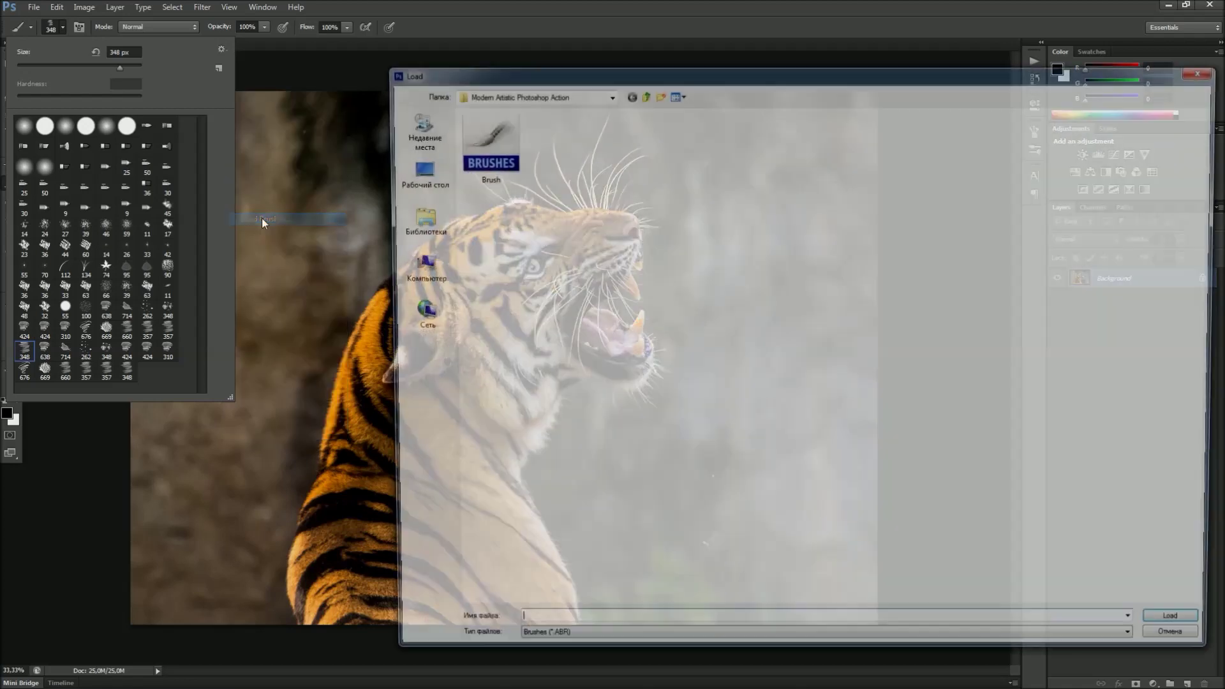
left_click(485, 150)
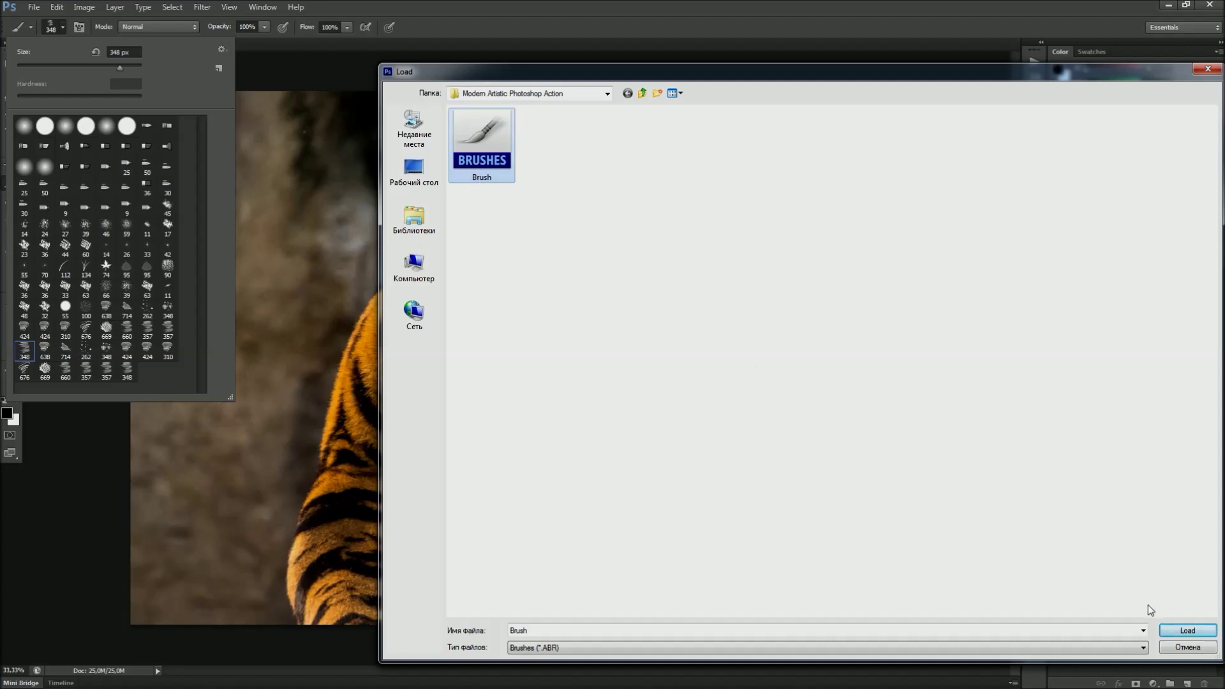
left_click(1172, 629)
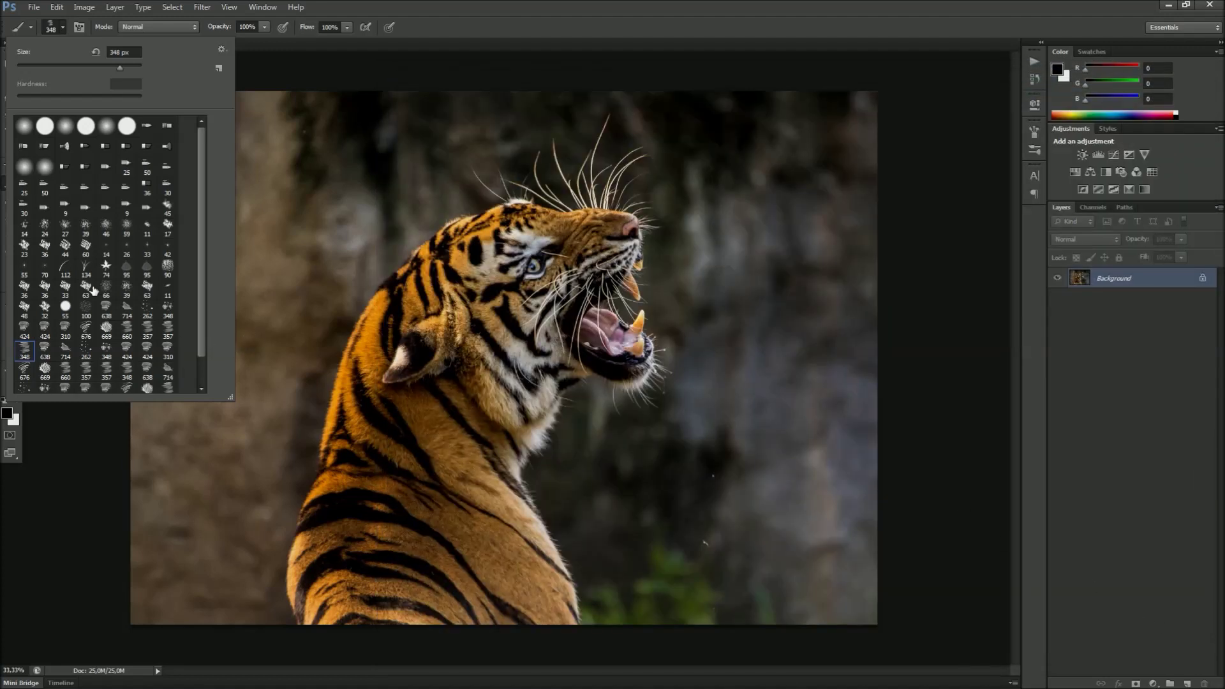
key("Escape")
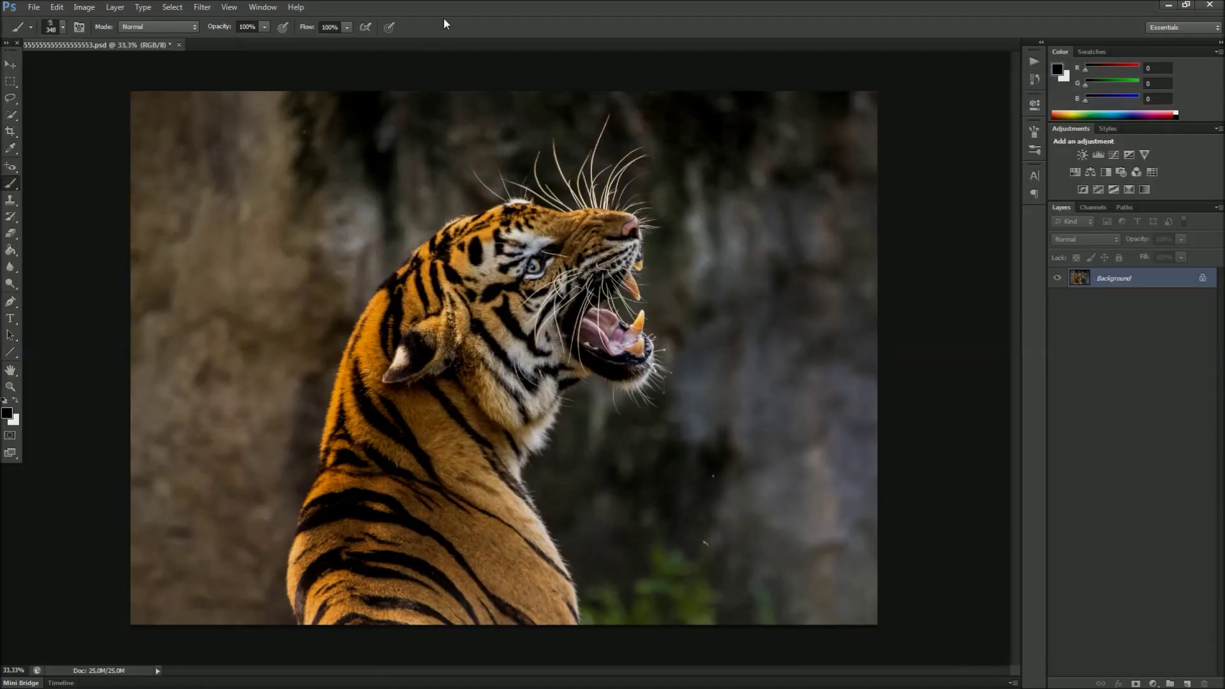
- Load Pattern.pat into the Patterns presets using the Preset Manager
left_click(57, 8)
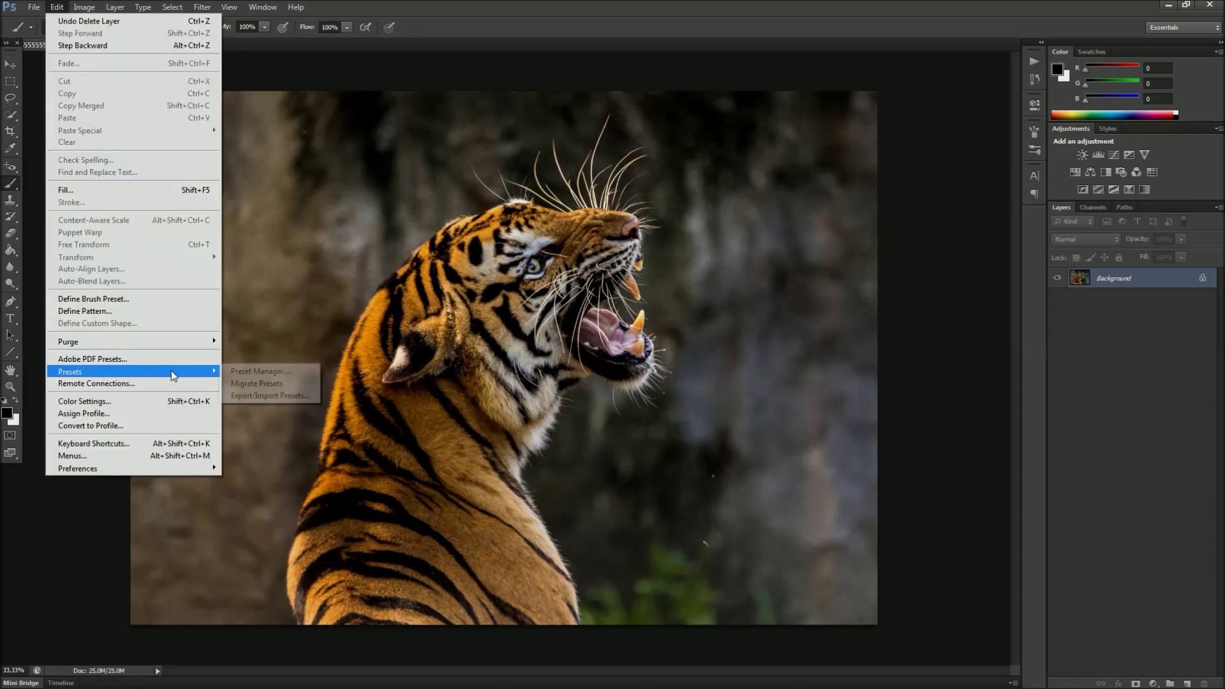
mouse_move(115, 371)
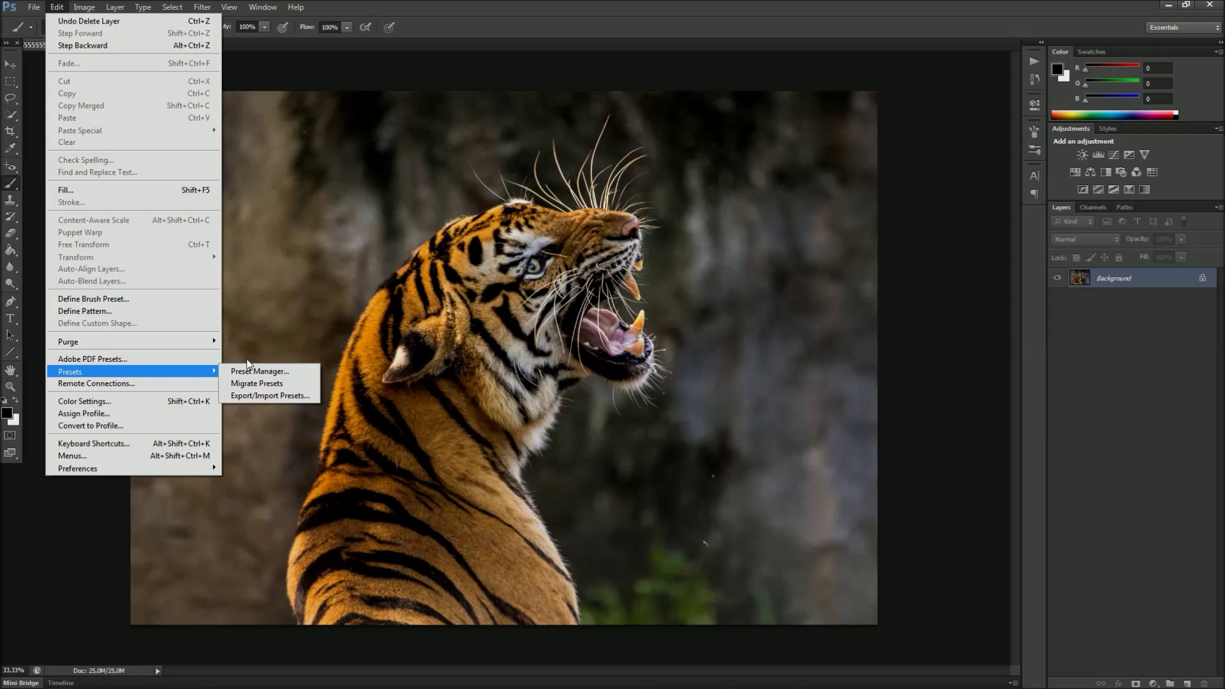
left_click(296, 376)
left_click(582, 159)
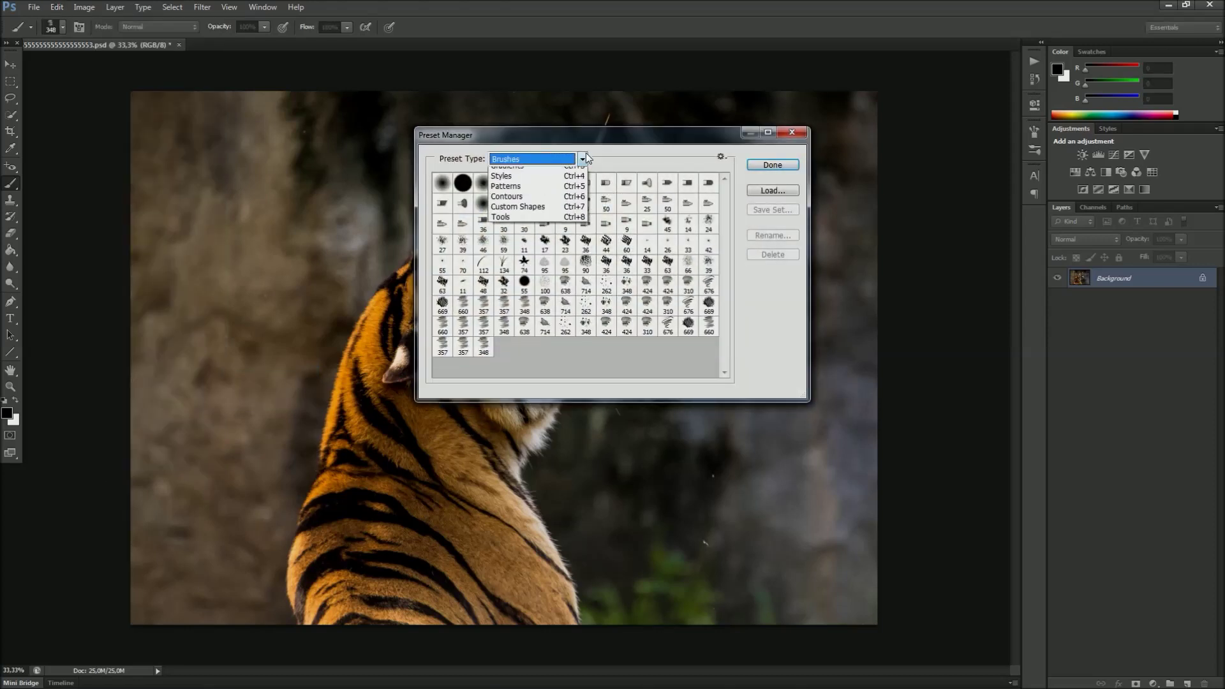
left_click(535, 215)
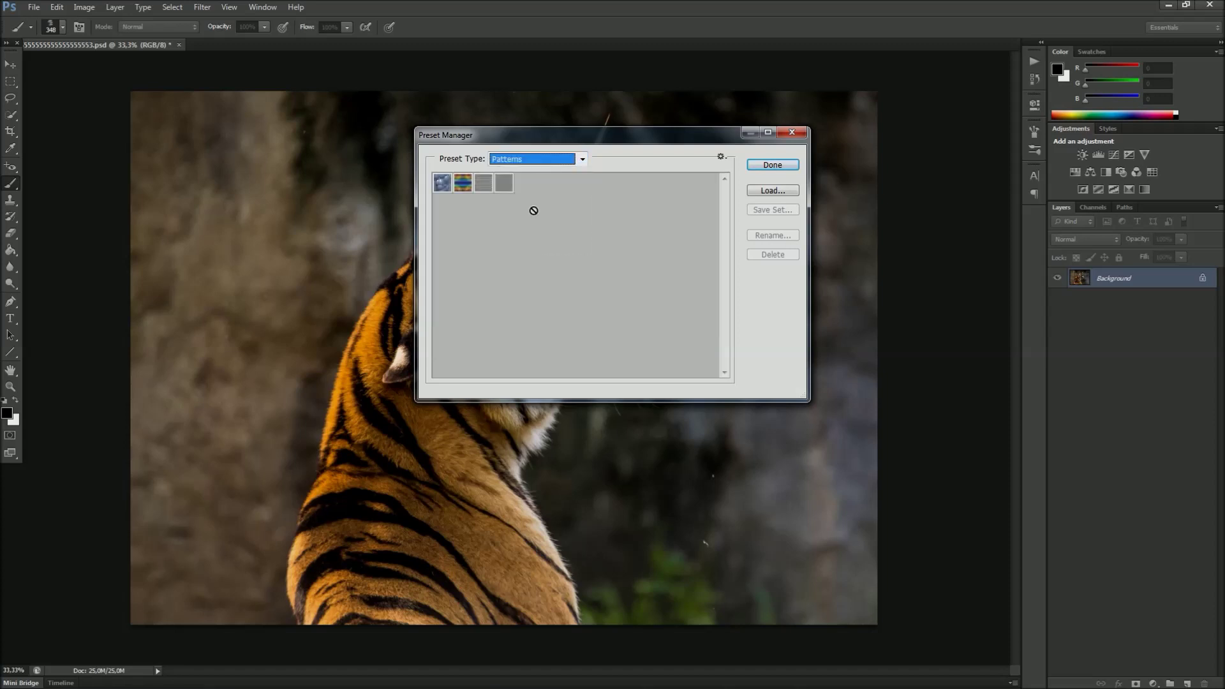
left_click(765, 191)
left_click(483, 174)
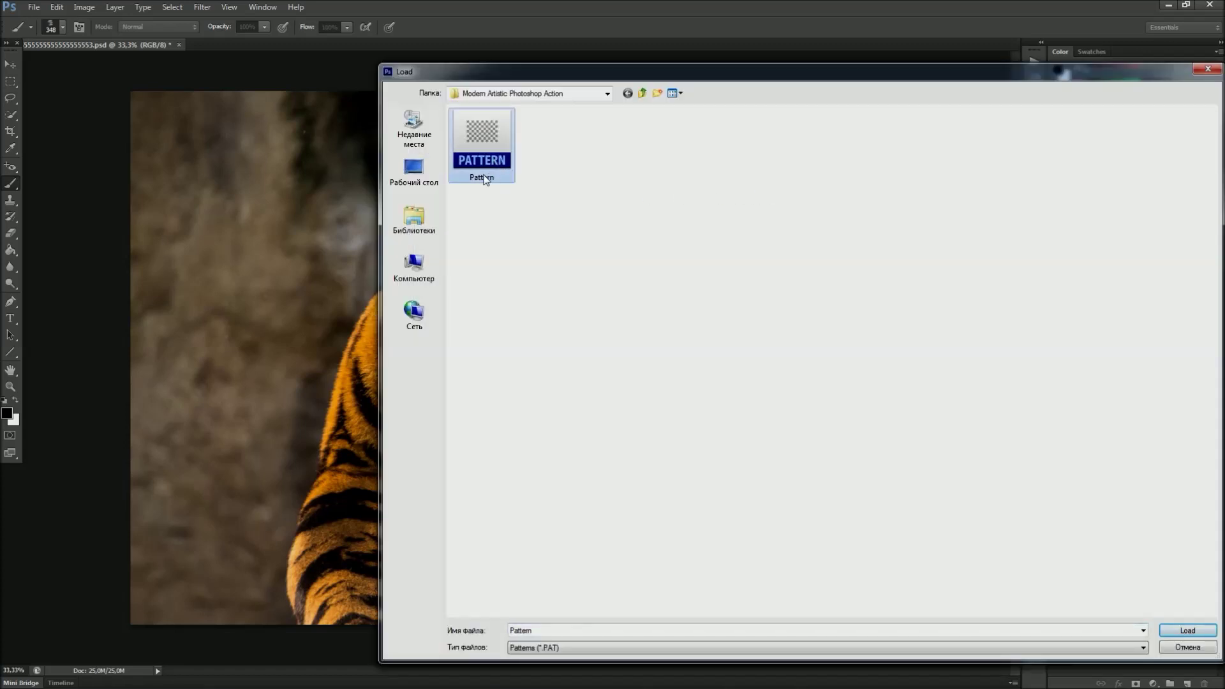
left_click(1187, 630)
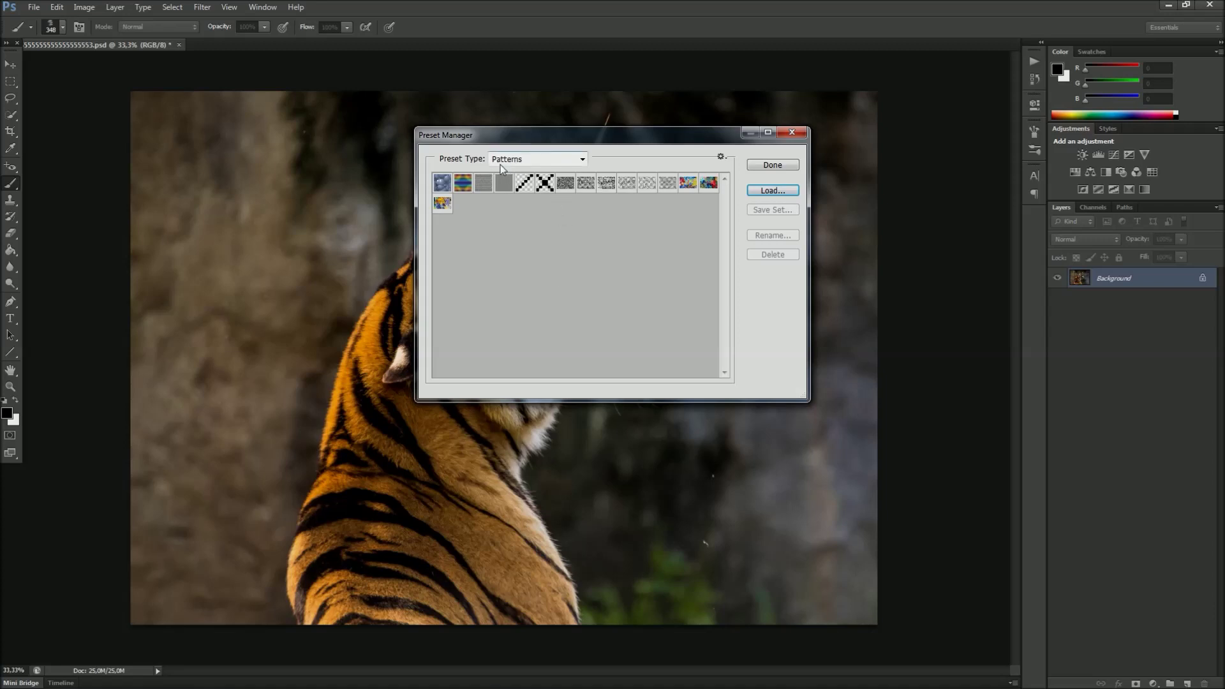
left_click(768, 167)
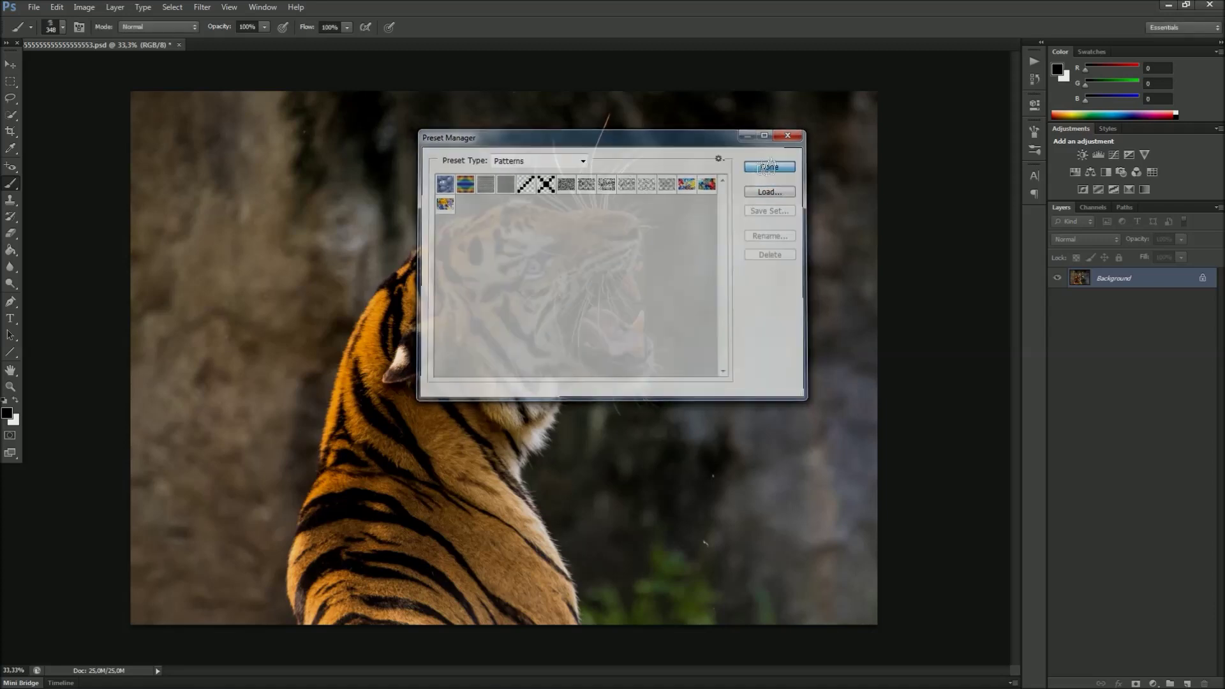
- Keep the image in 8 bits/channel RGB mode and show the Actions panel
left_click(86, 7)
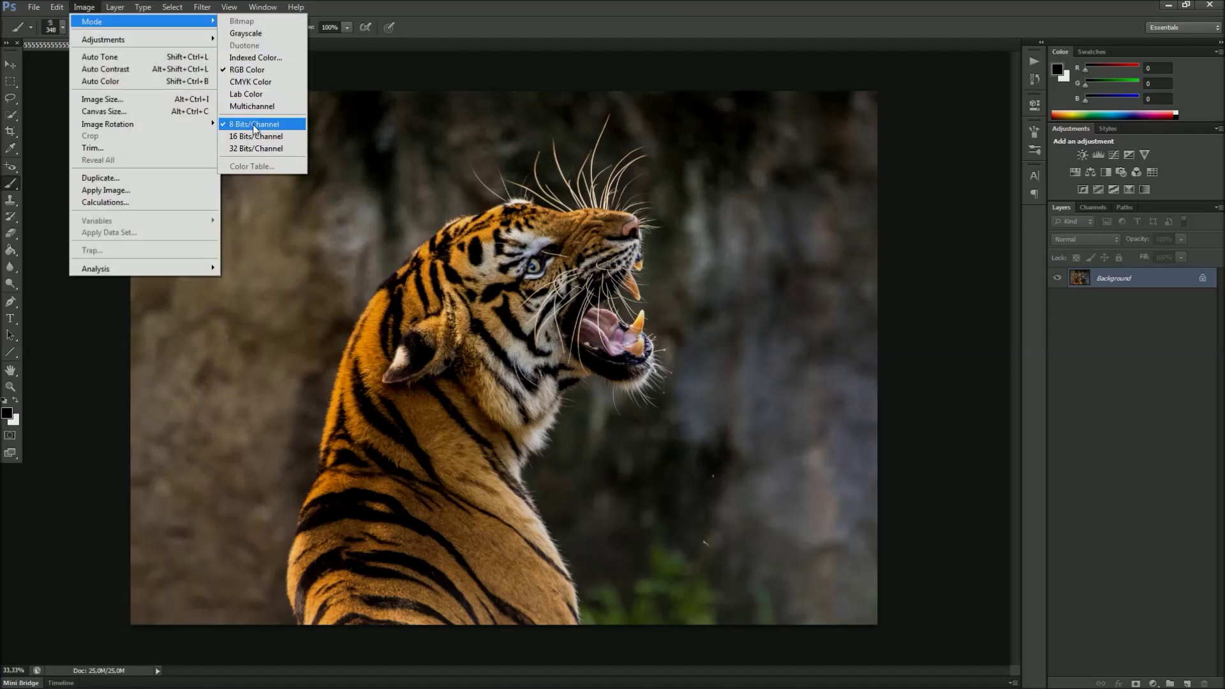
left_click(428, 27)
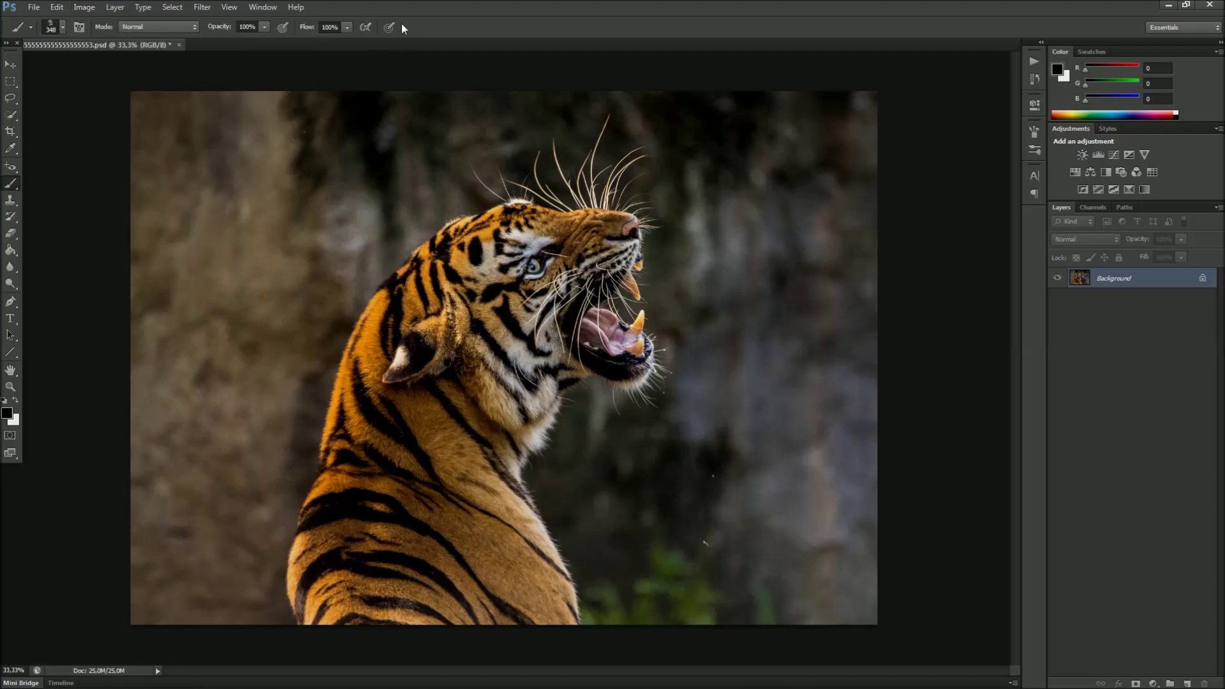
left_click(263, 7)
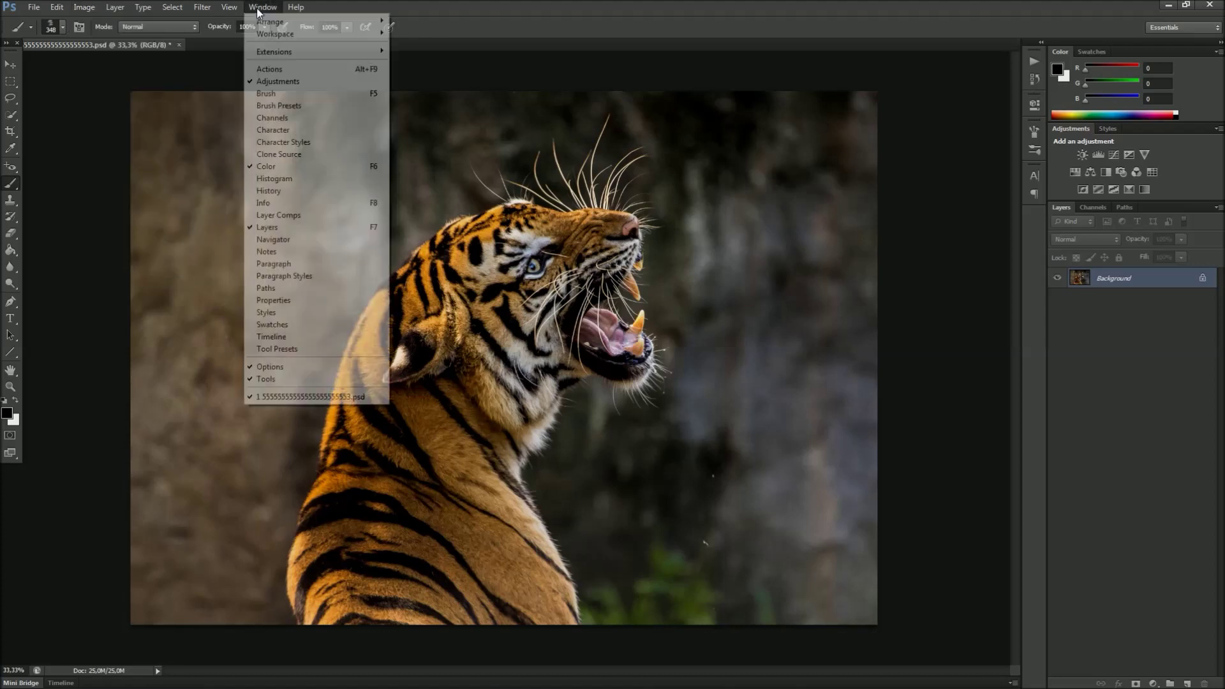
left_click(271, 70)
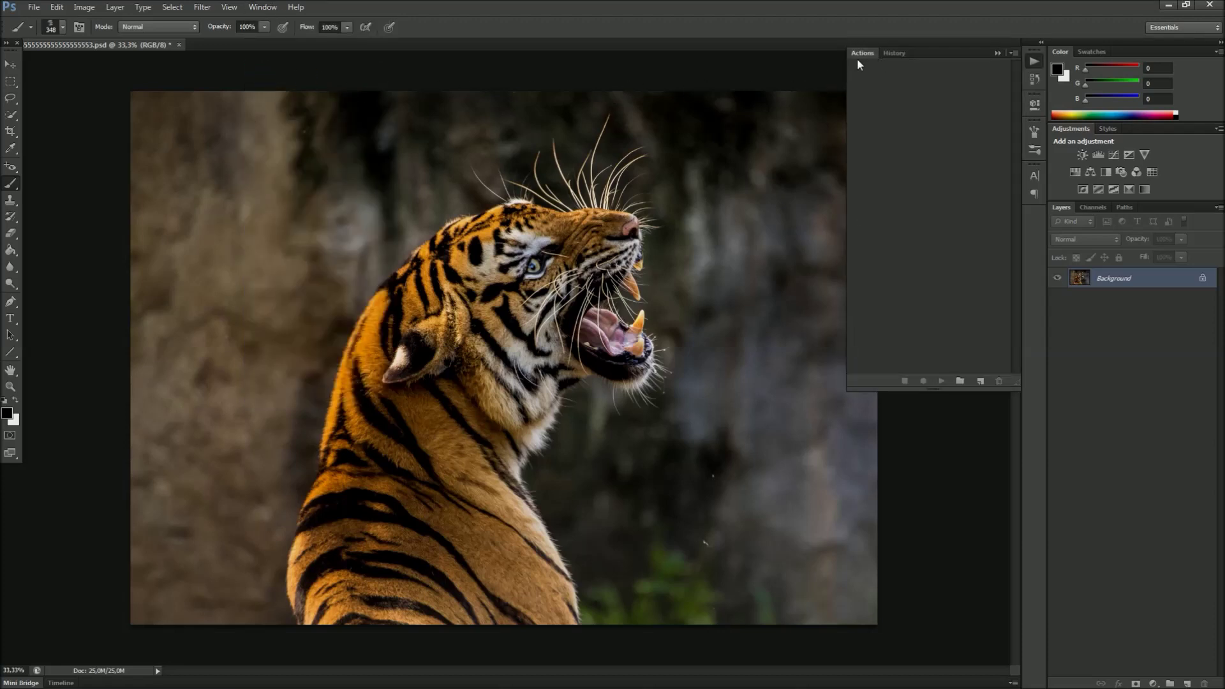
- Load the Modern Artistic Photoshop Action set and select its PLAY action
left_click(1012, 55)
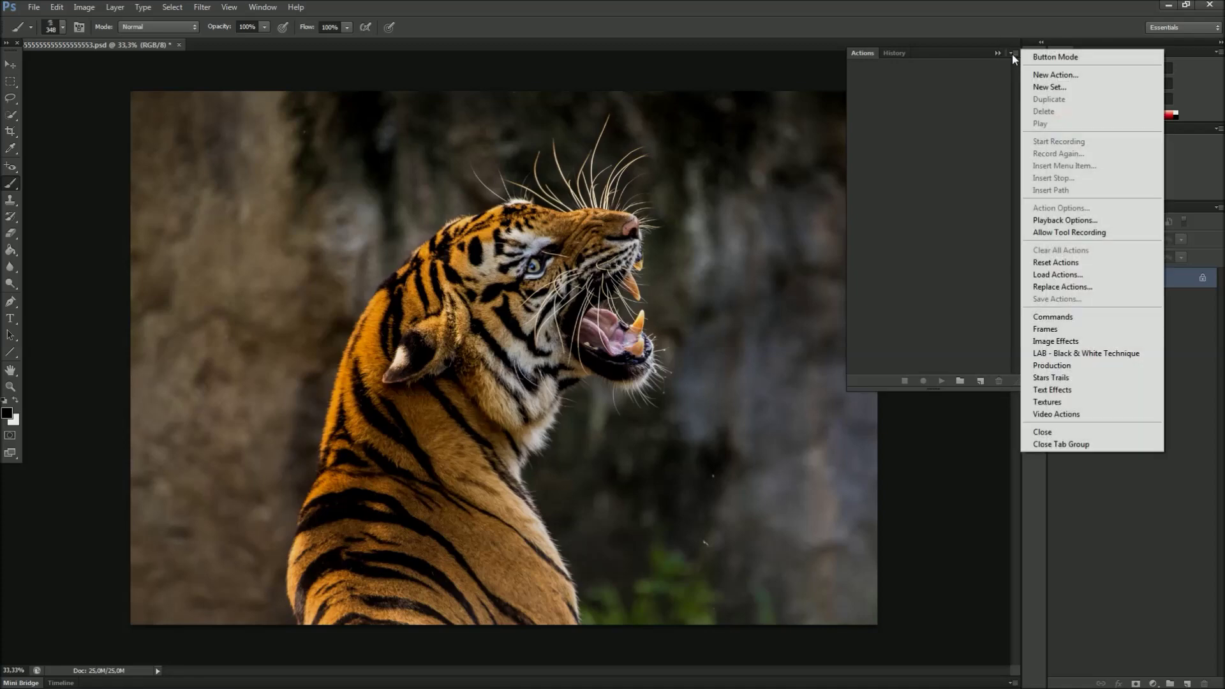
left_click(1040, 275)
left_click(489, 161)
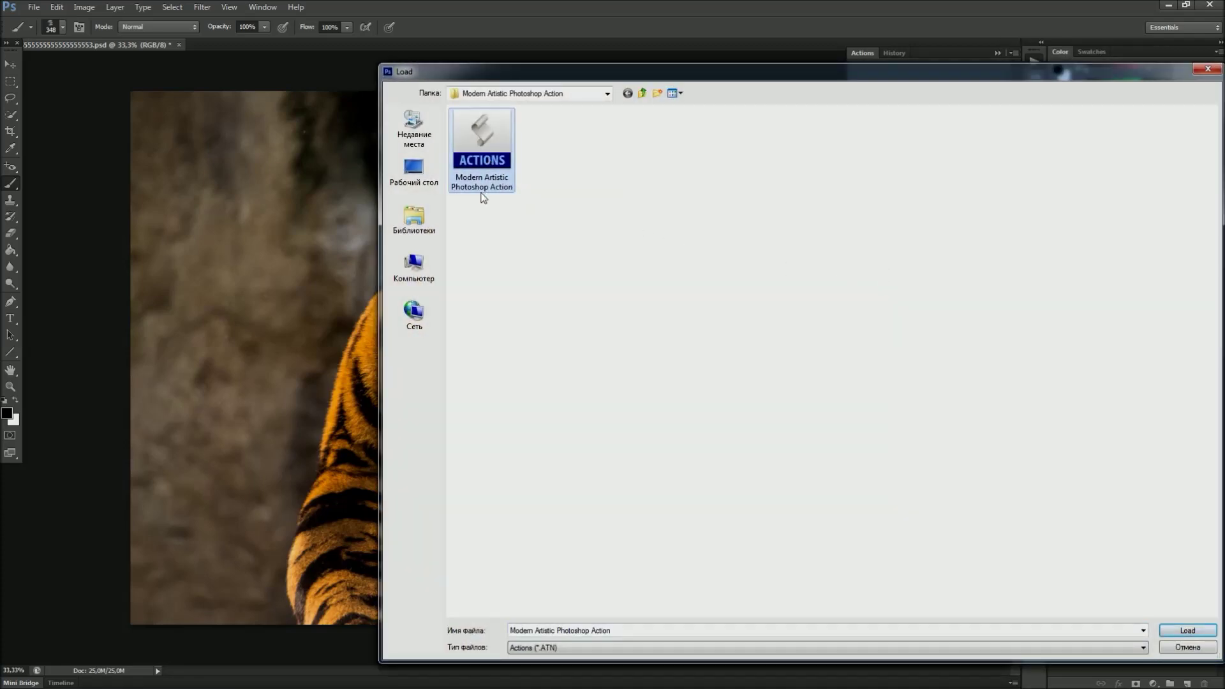
left_click(1173, 630)
left_click(927, 80)
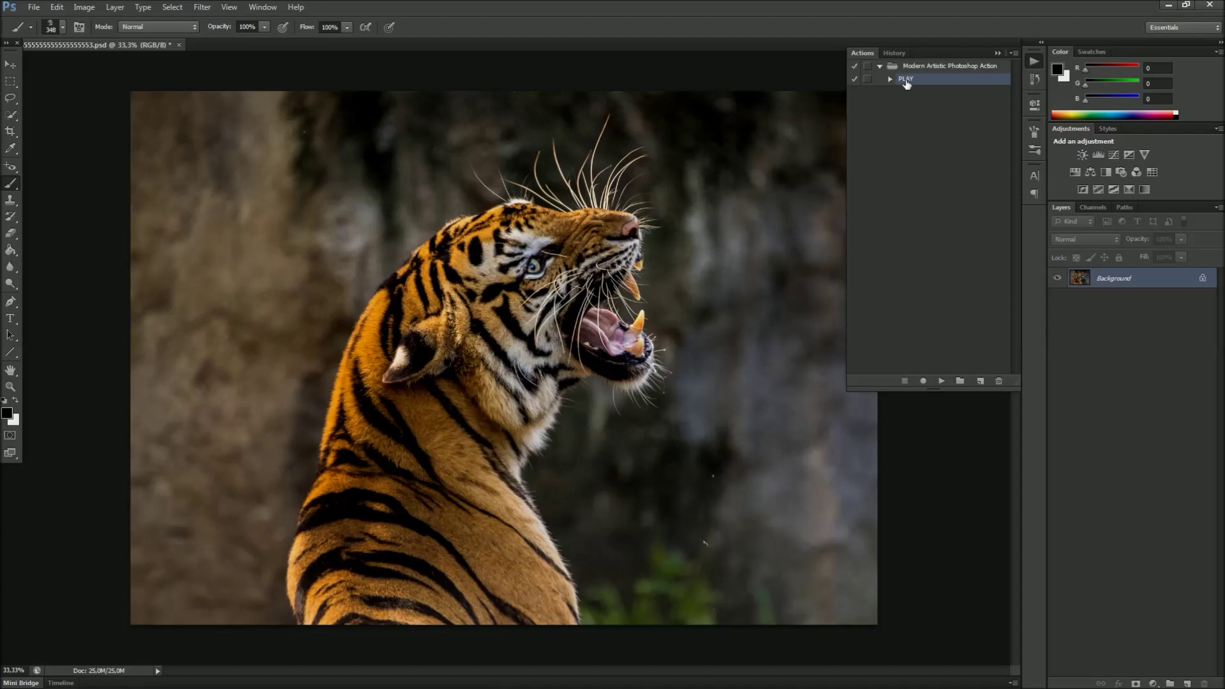
left_click(1217, 209)
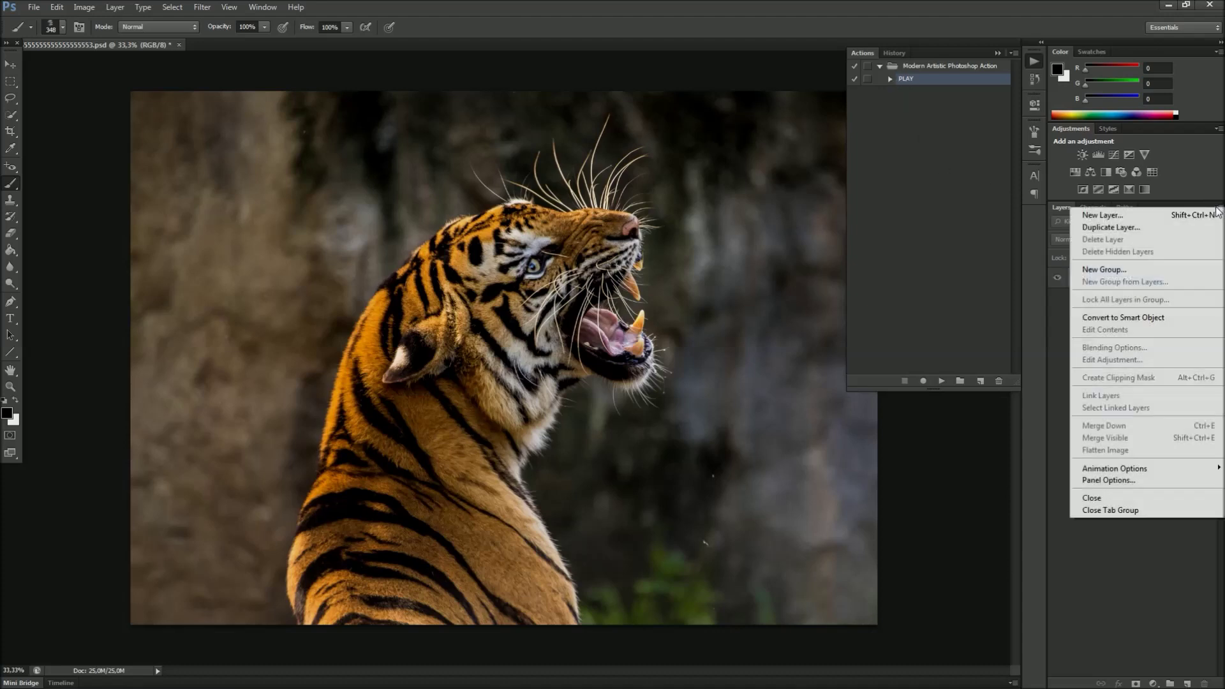
- Add a new empty layer named 'brush' above the Background layer
left_click(1105, 481)
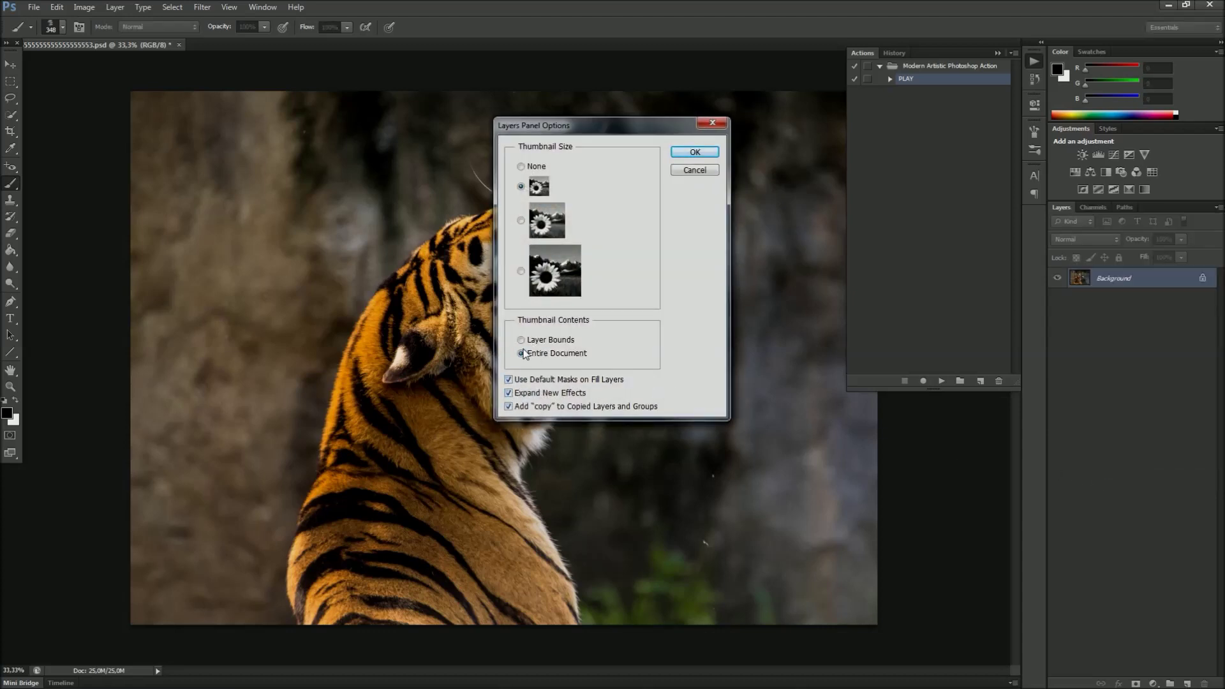
left_click(694, 152)
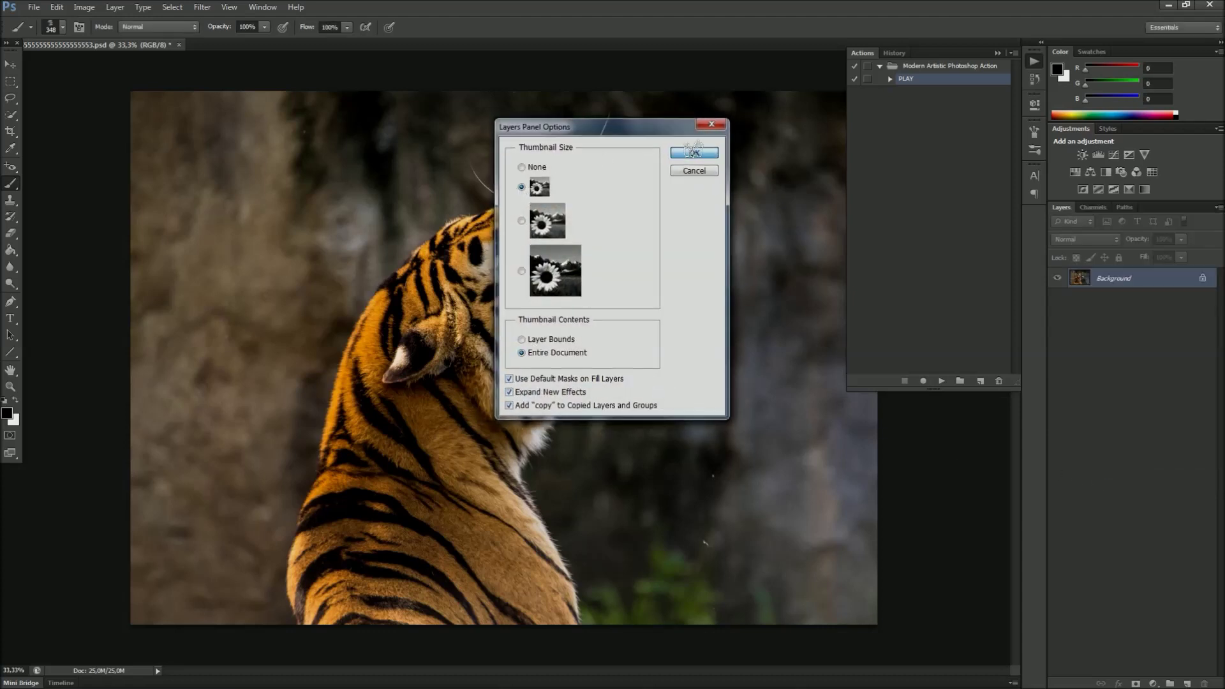
left_click(115, 7)
mouse_move(121, 21)
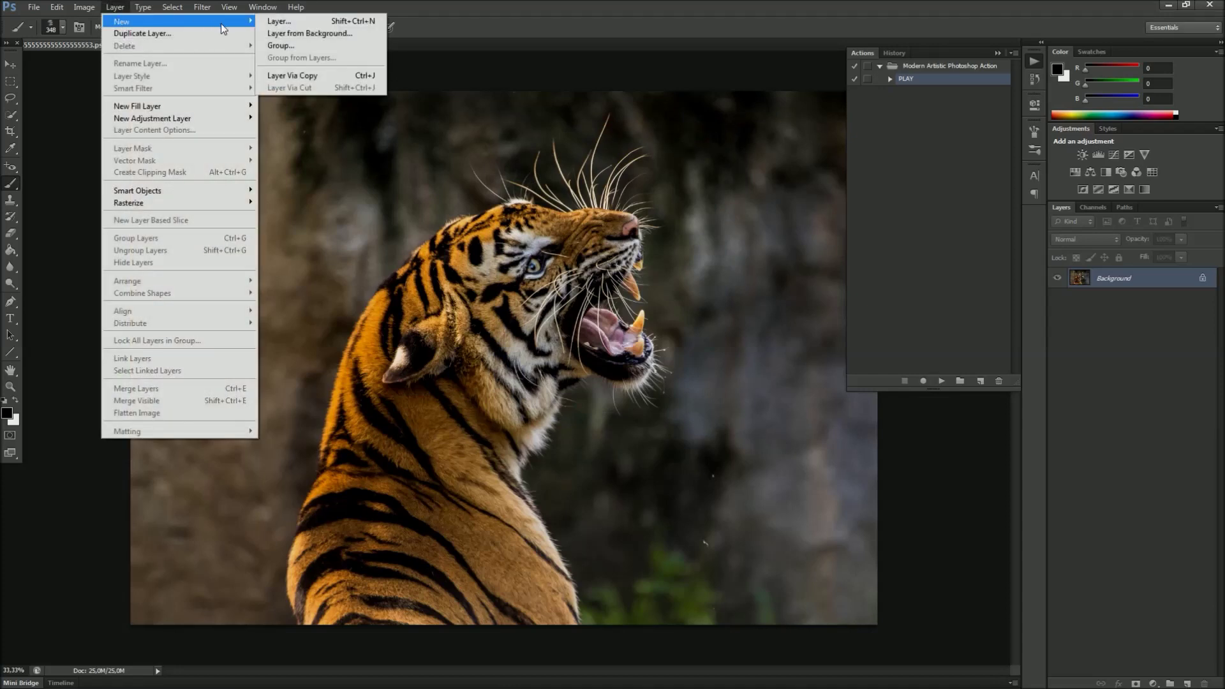
left_click(287, 23)
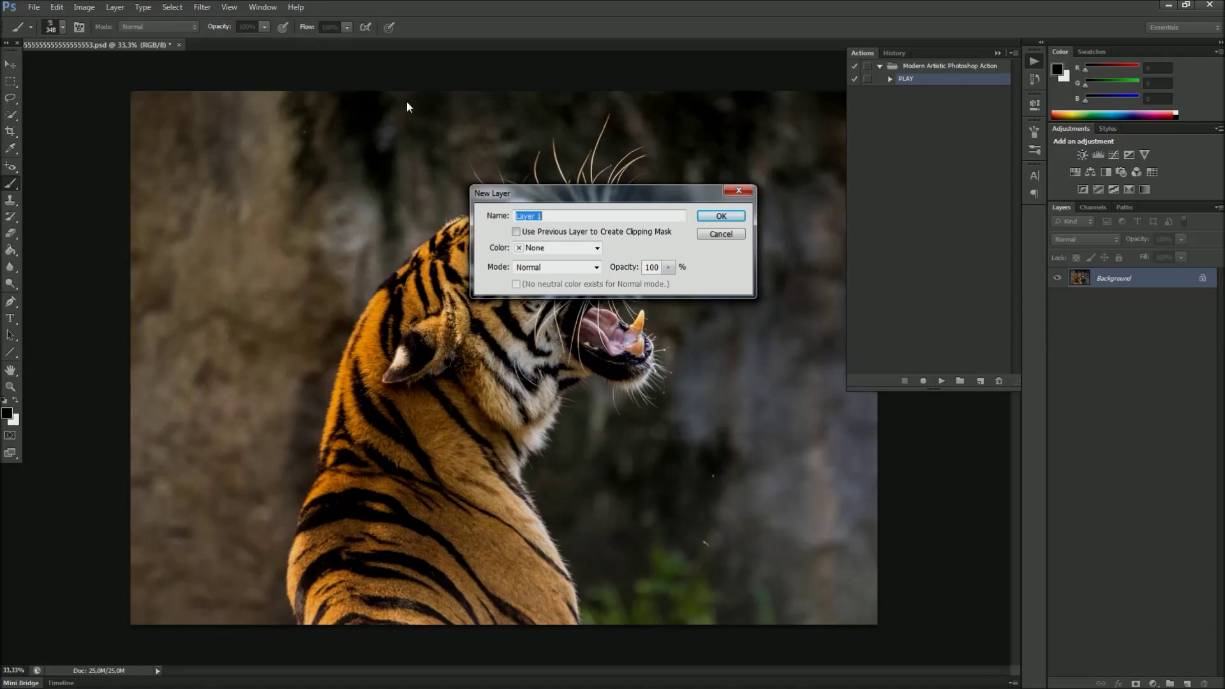
type("brush")
left_click(721, 216)
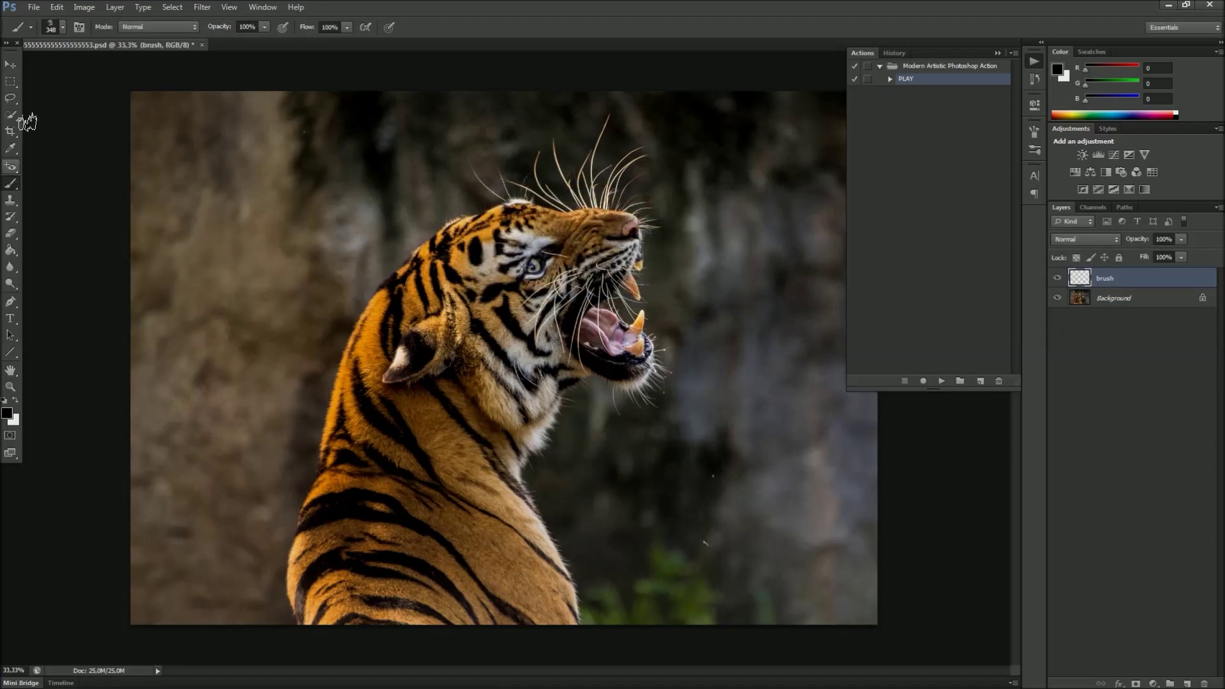
- Choose a soft round brush at 319 px
left_click(58, 24)
left_click(23, 128)
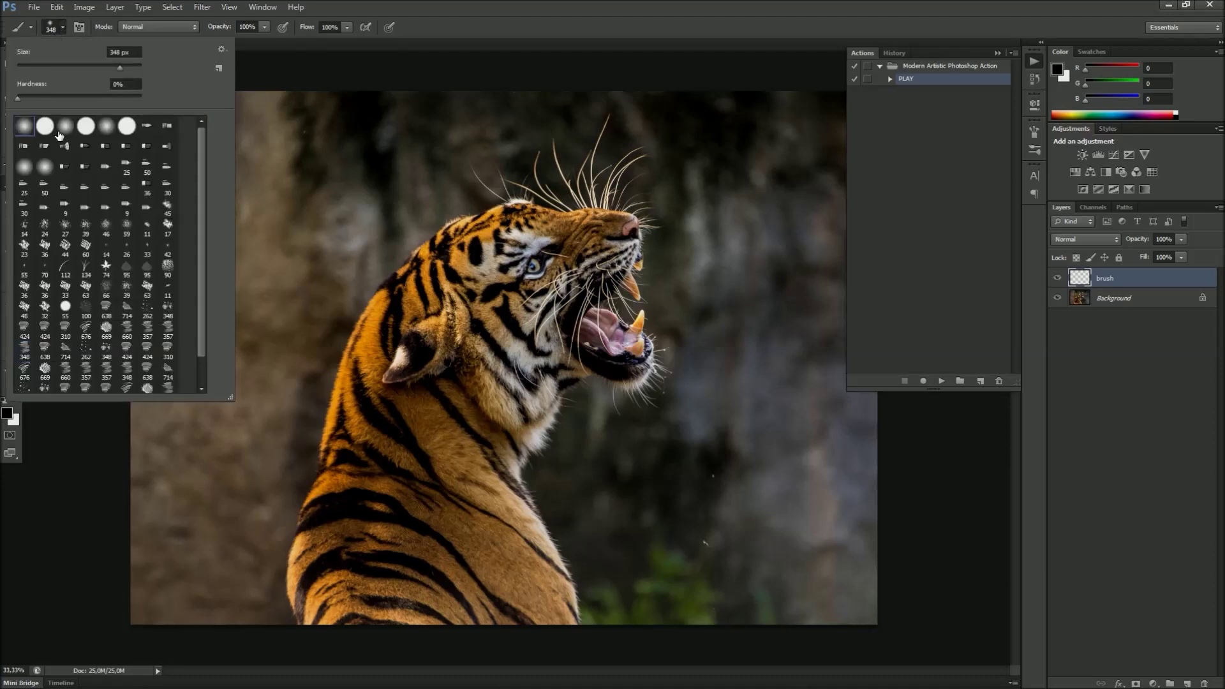
left_click_drag(116, 68, 115, 68)
key("Return")
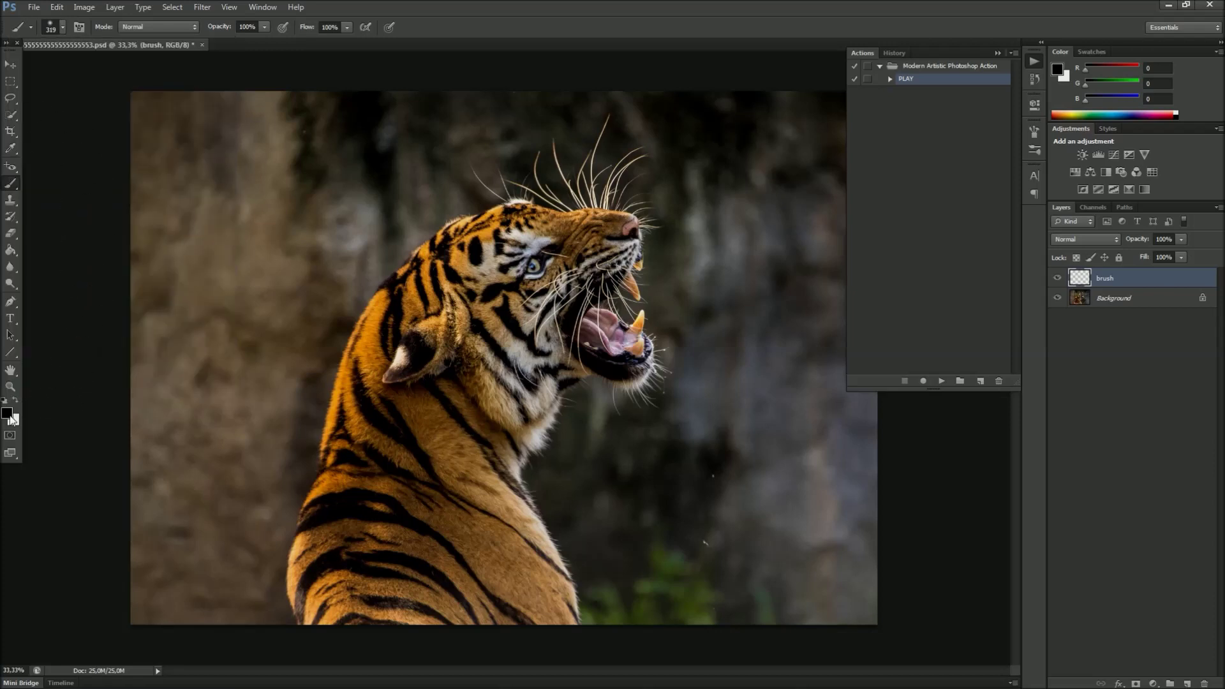
- Set the foreground to red (R 255) and paint over the tiger's head, neck and body
left_click(7, 412)
type("255")
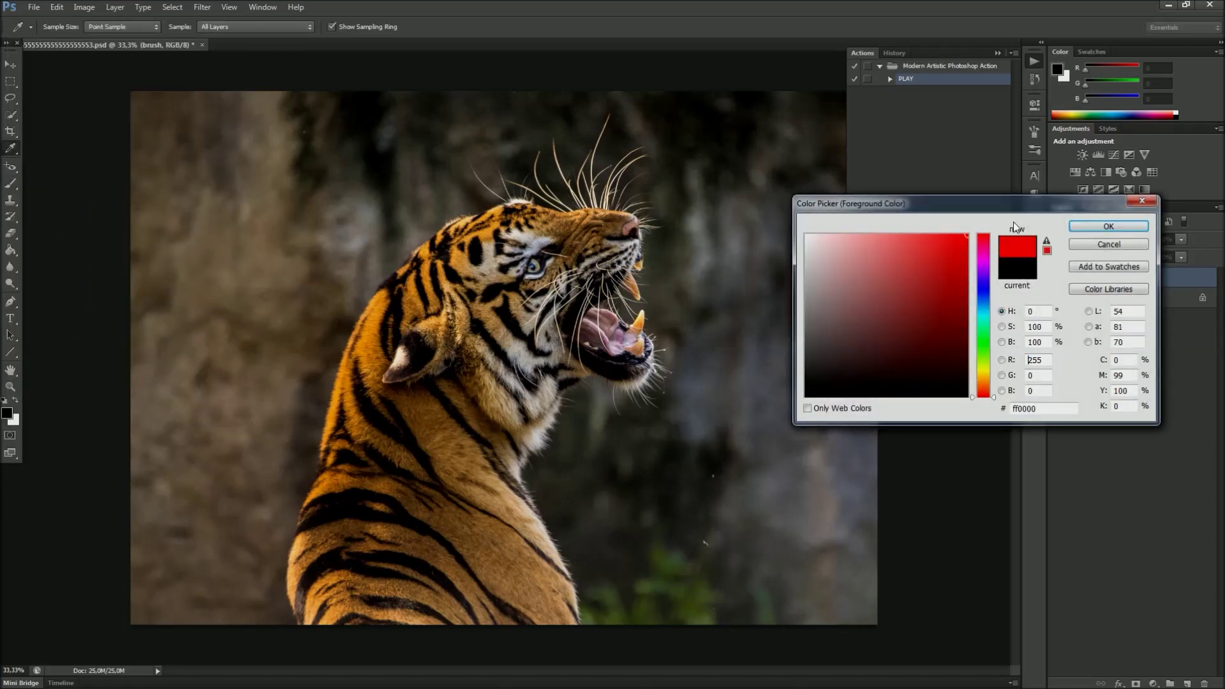
left_click(1085, 229)
left_click_drag(451, 359, 455, 311)
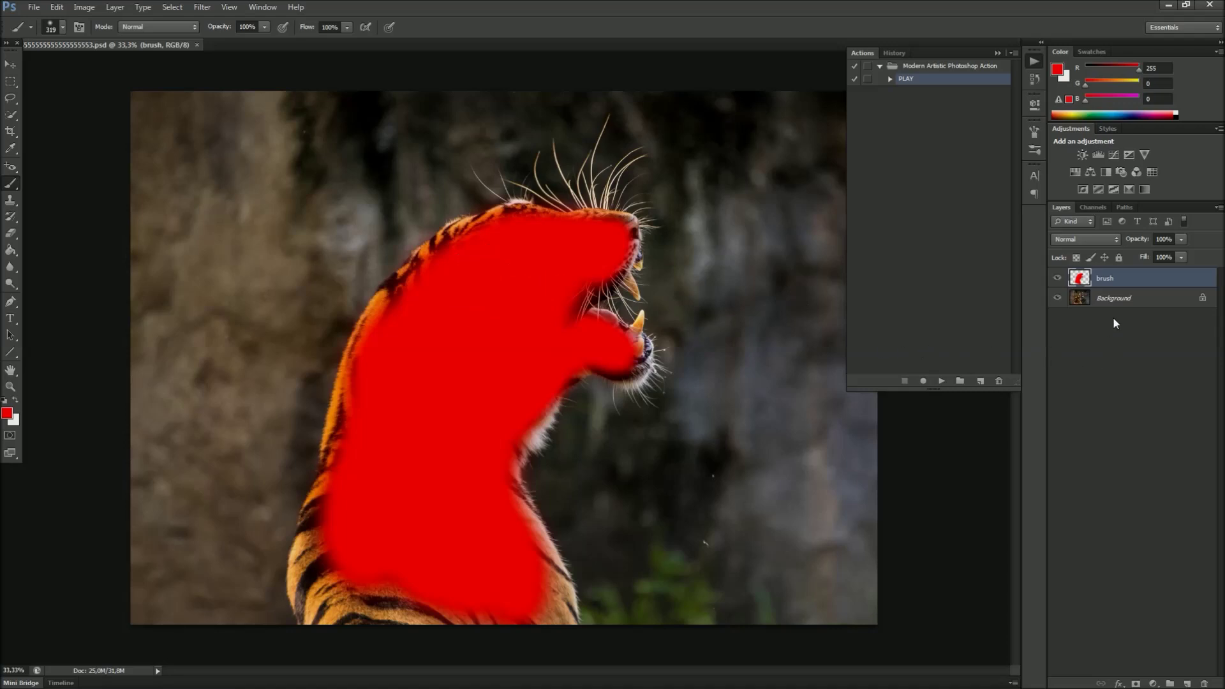
- With the brush layer selected, play the Modern Artistic PLAY action
left_click(1137, 296)
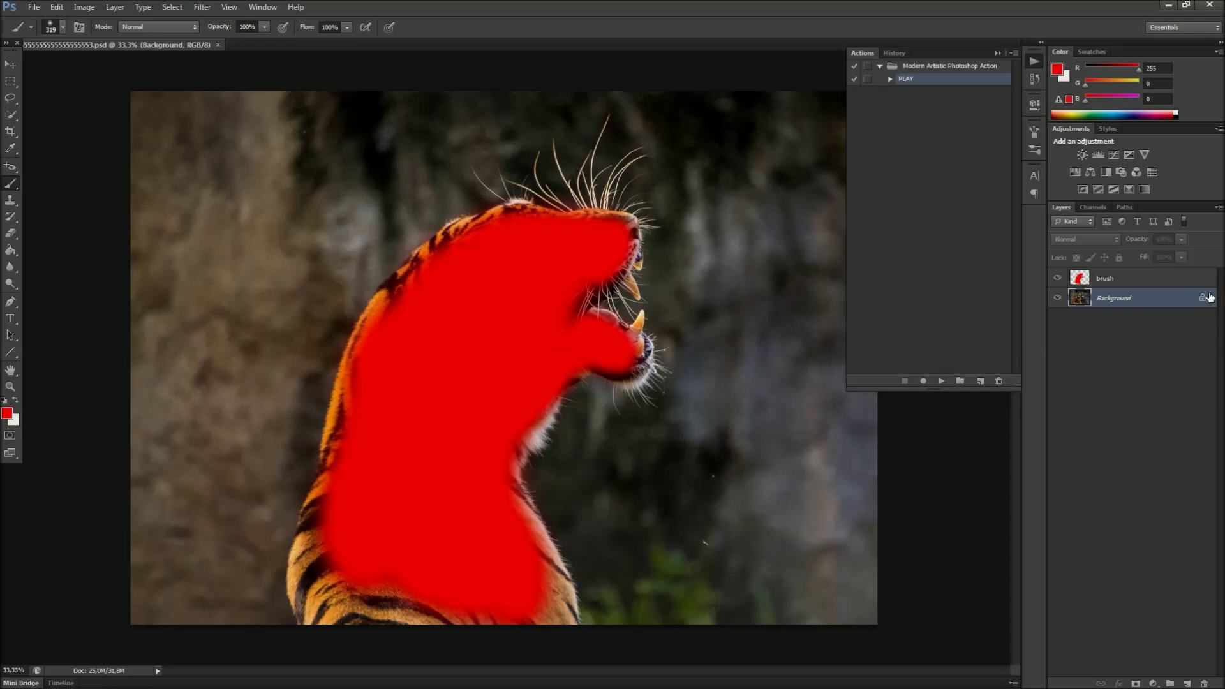
left_click(1140, 285)
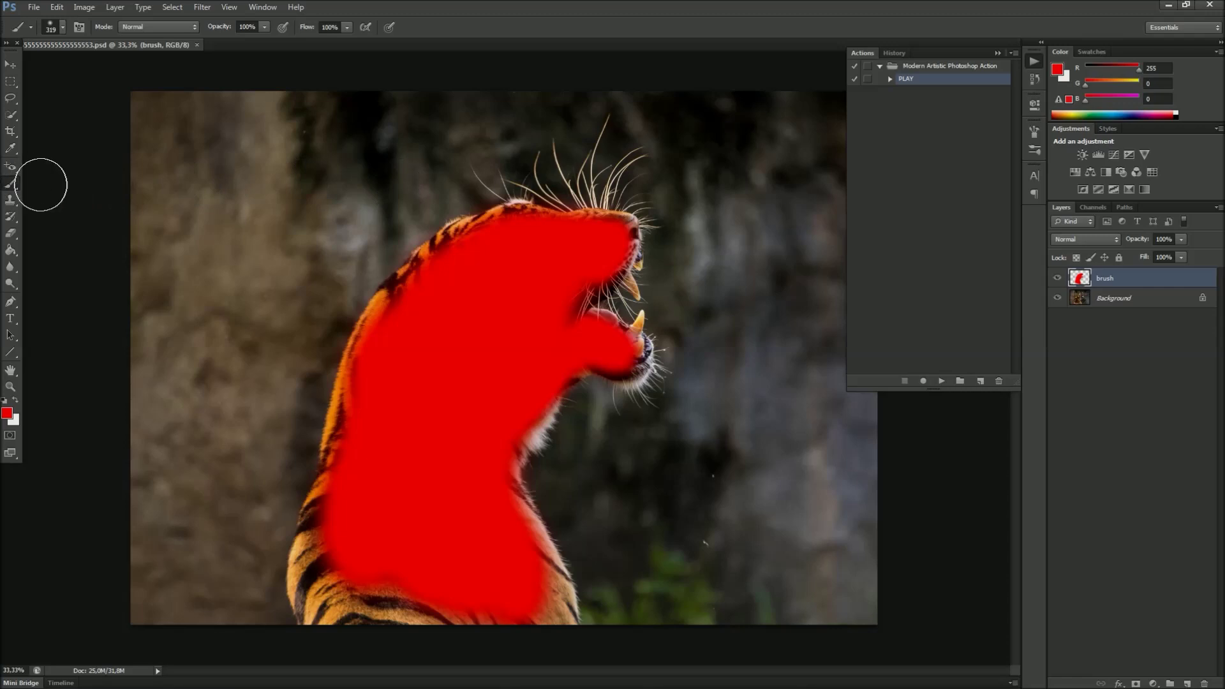
left_click(939, 380)
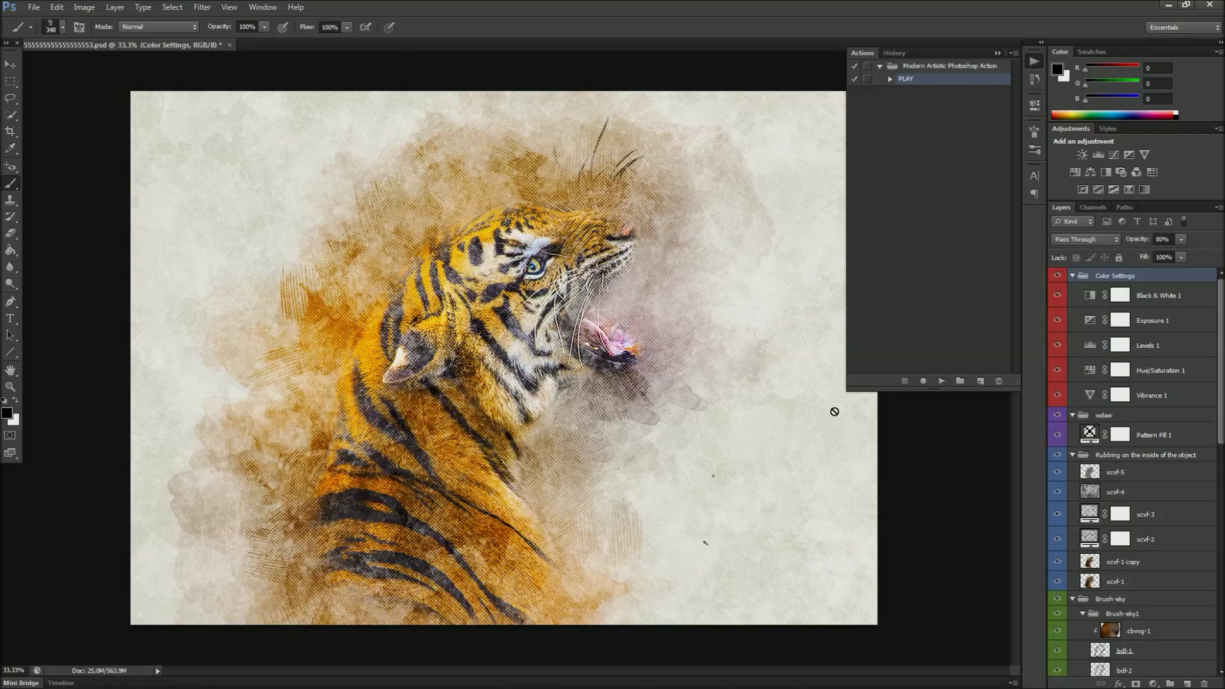
- Close the Actions panel and collapse all five watercolor layer groups
left_click(12, 66)
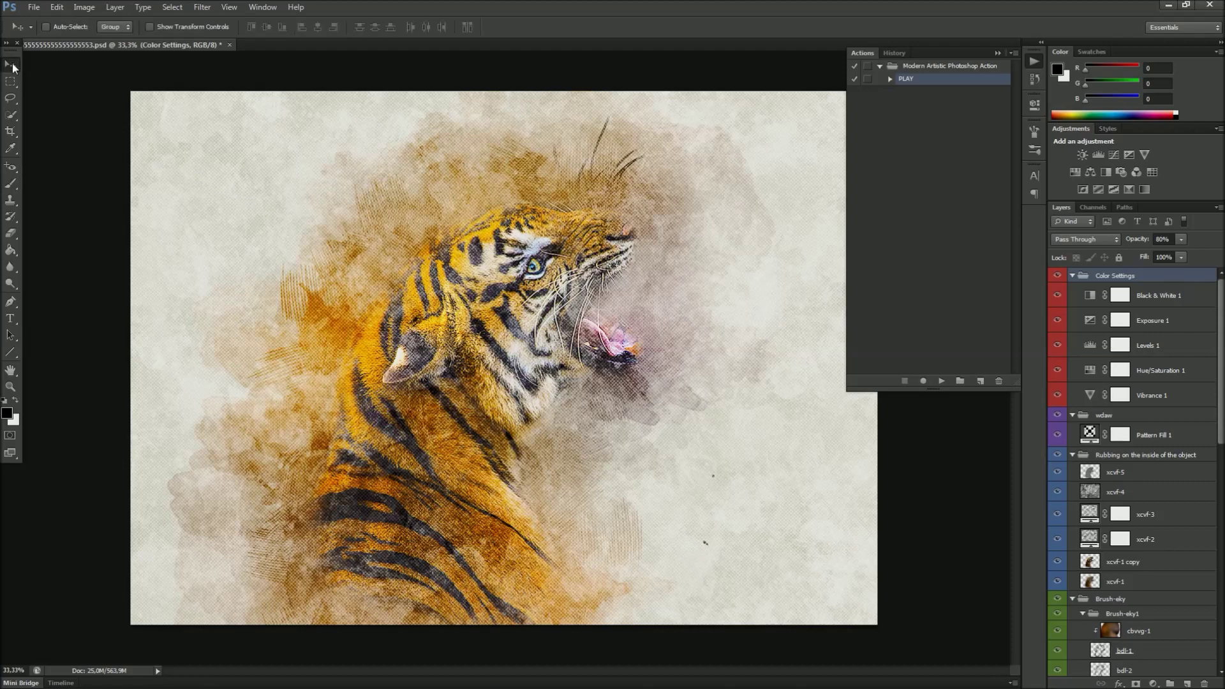
left_click(998, 54)
left_click(1072, 275)
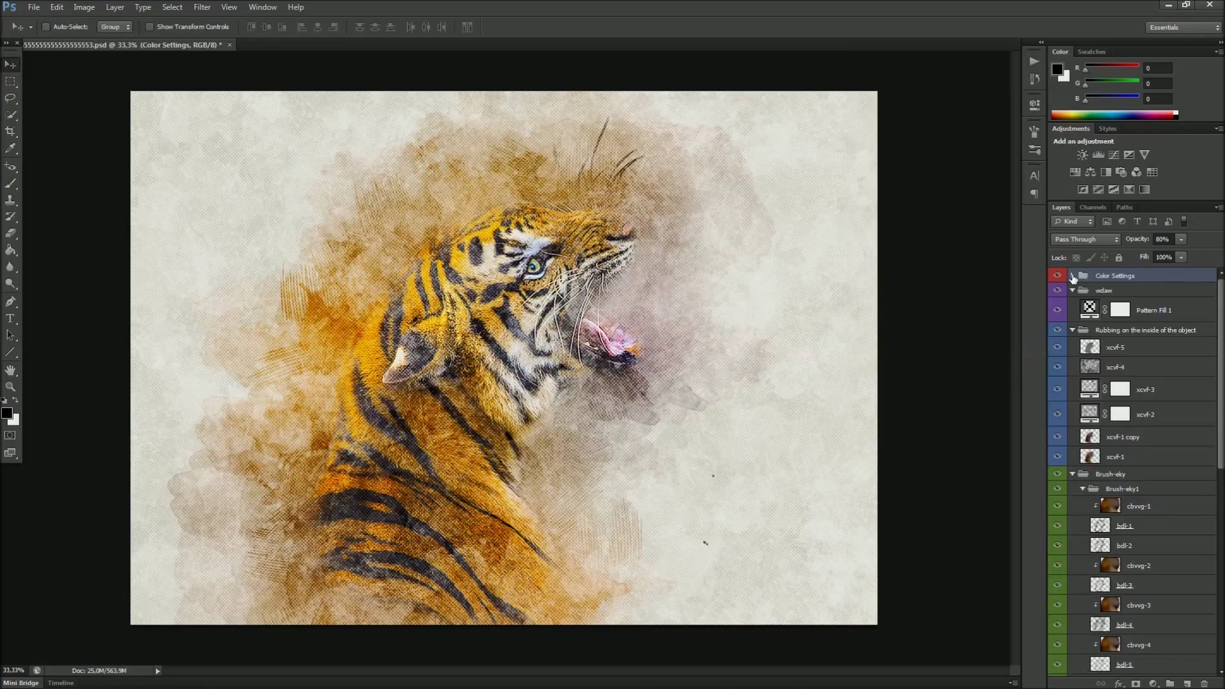
left_click(1073, 290)
left_click(1073, 305)
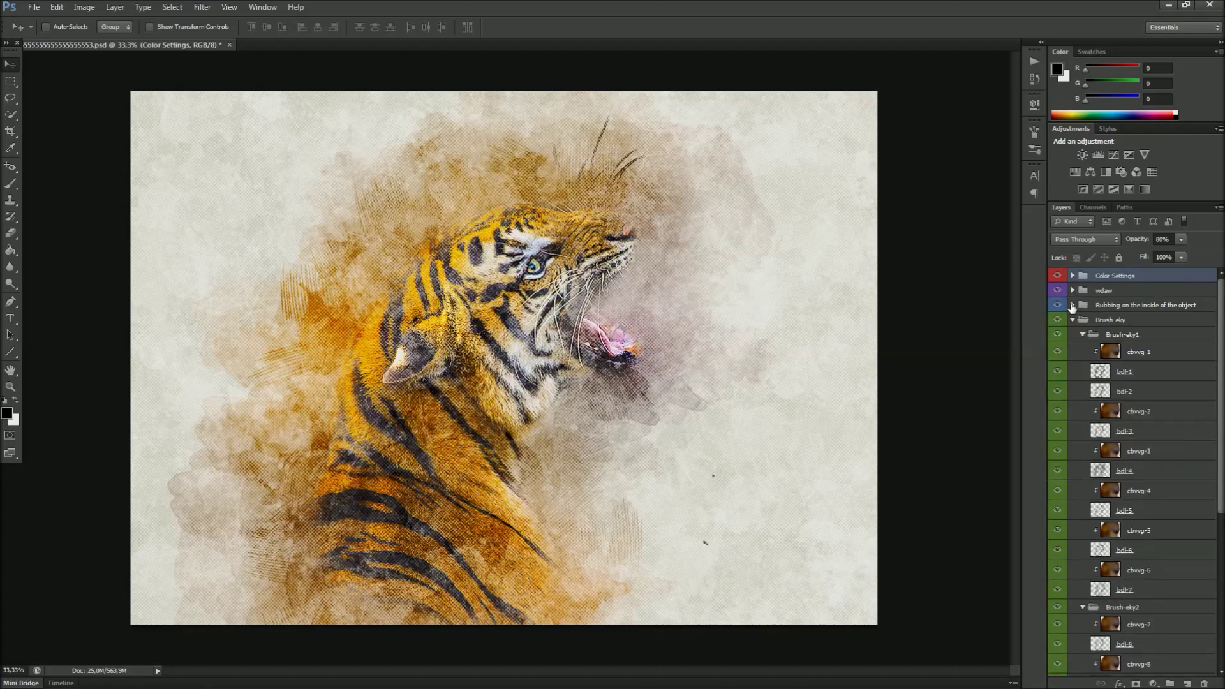
left_click(1072, 319)
left_click(1073, 334)
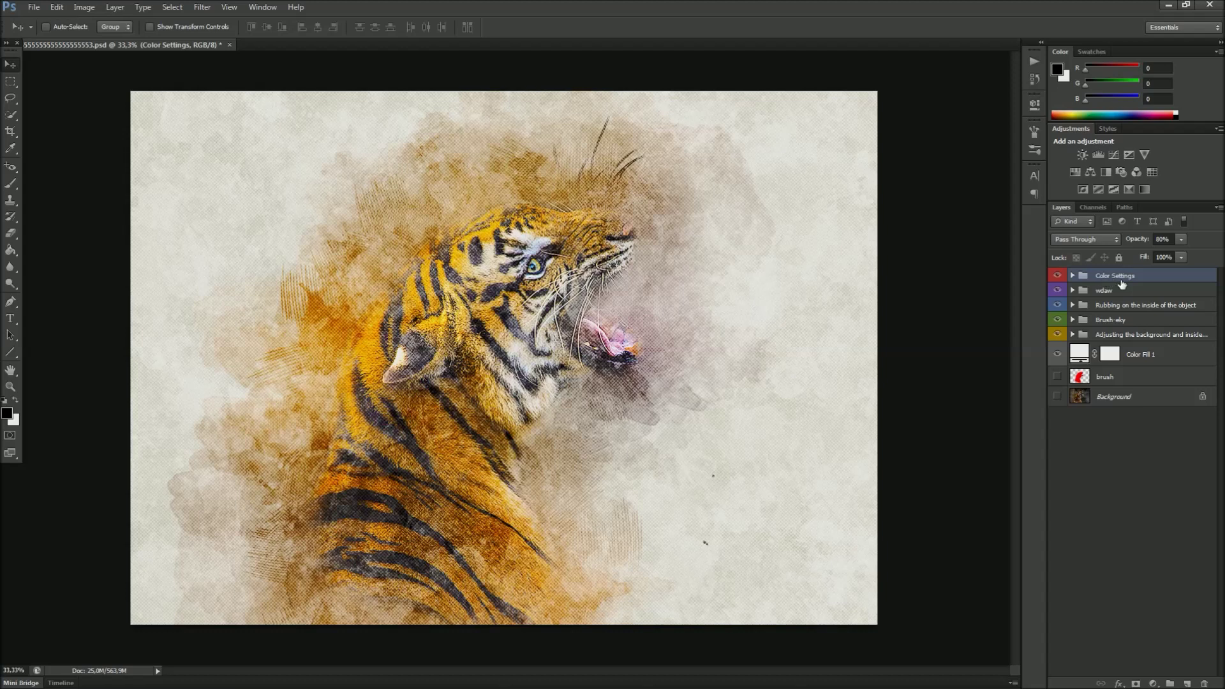
- Set Exposure 1 in Color Settings to exposure -0.06 and gamma correction 1.04
left_click(1072, 276)
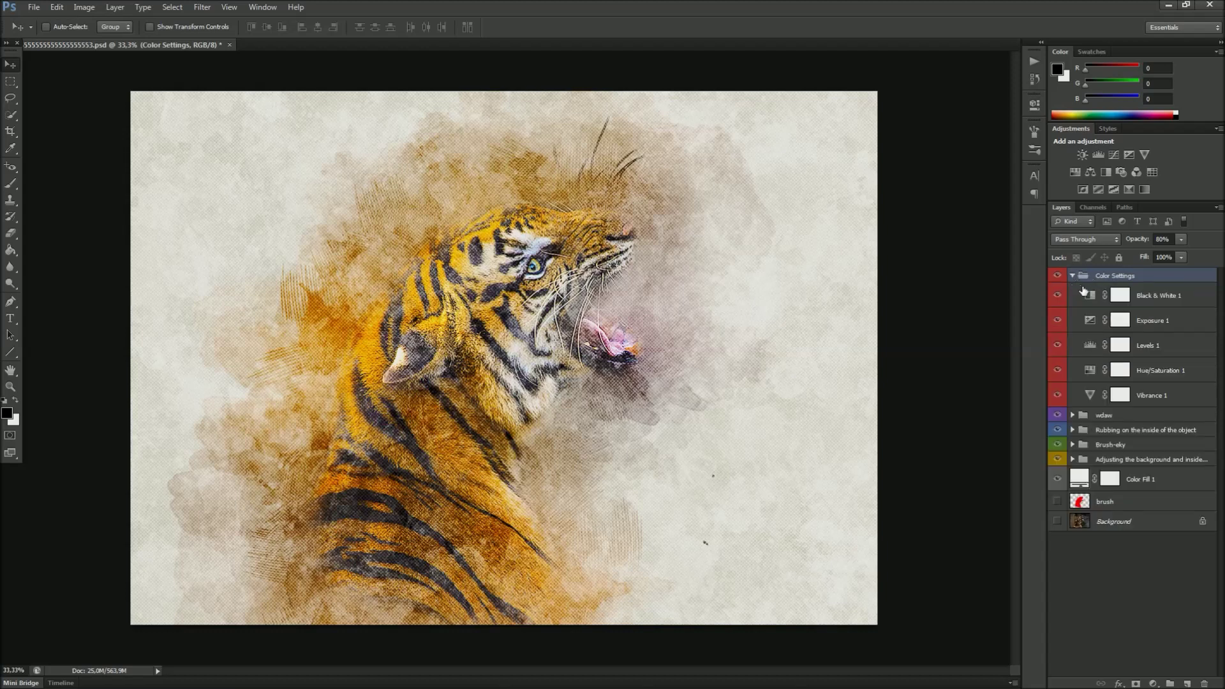
left_click(1089, 295)
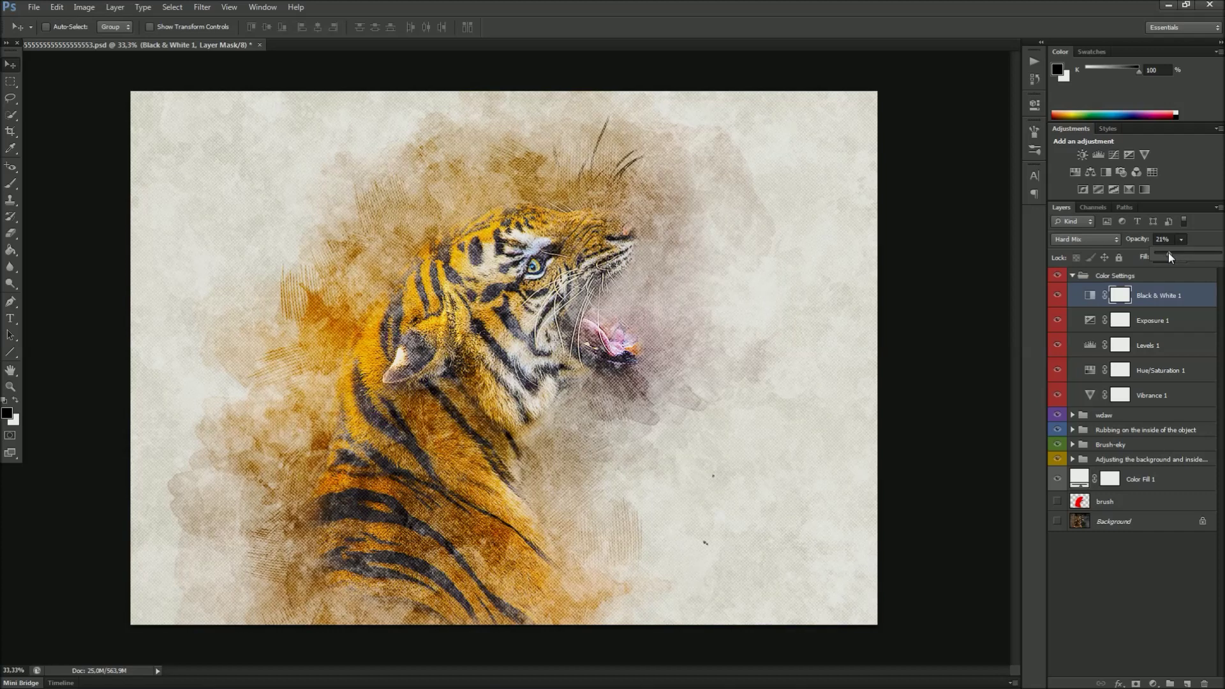
left_click(1092, 322)
double_click(1090, 321)
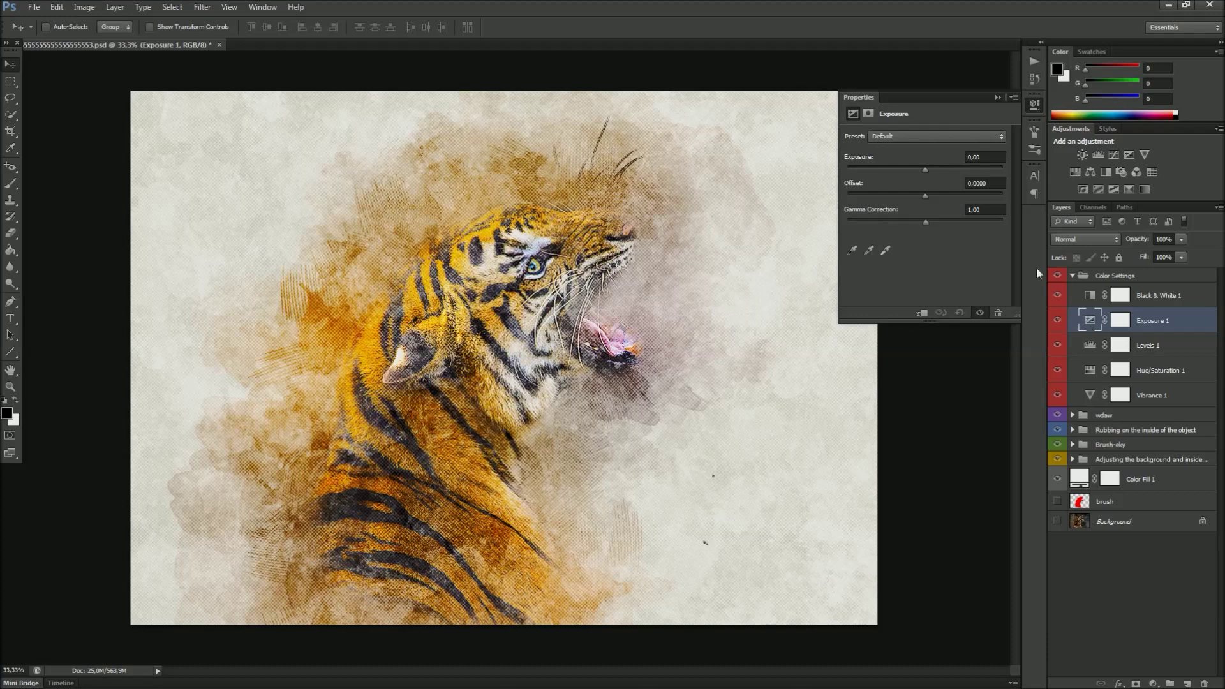
left_click_drag(923, 167, 924, 172)
left_click_drag(927, 222, 923, 222)
- Adjust Levels 1 input levels and raise Hue/Saturation 1 saturation for stronger orange
left_click(1090, 345)
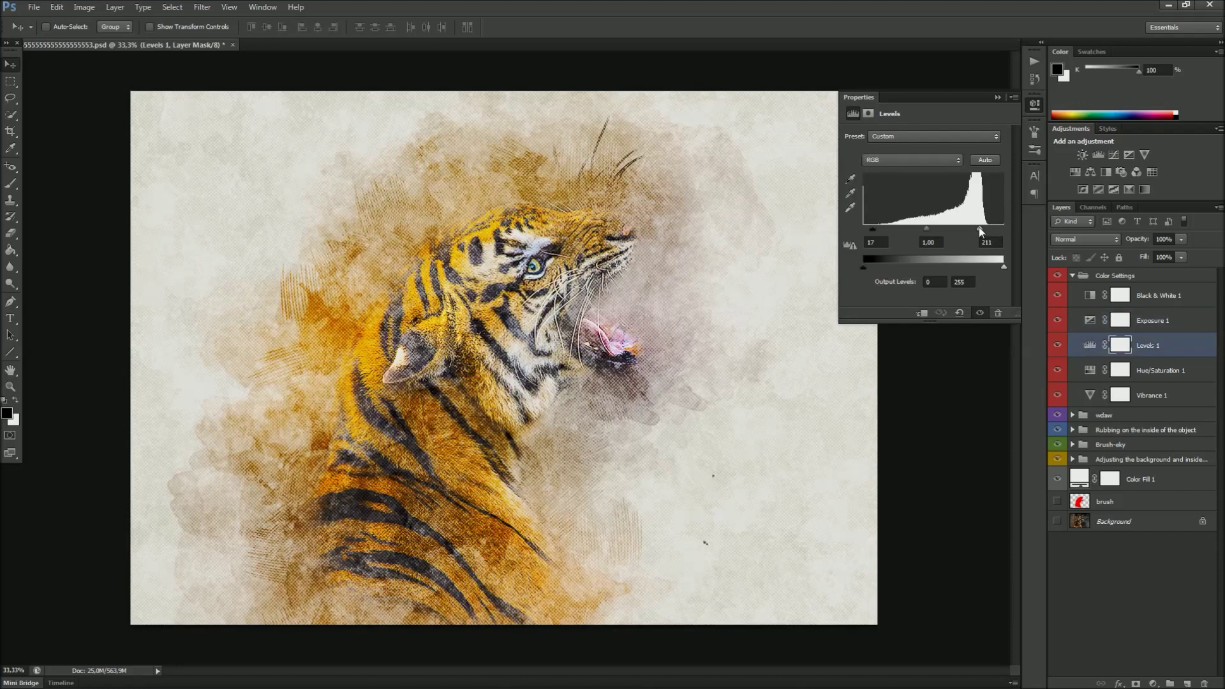
left_click_drag(999, 229, 983, 229)
left_click_drag(878, 228, 874, 228)
left_click(1091, 371)
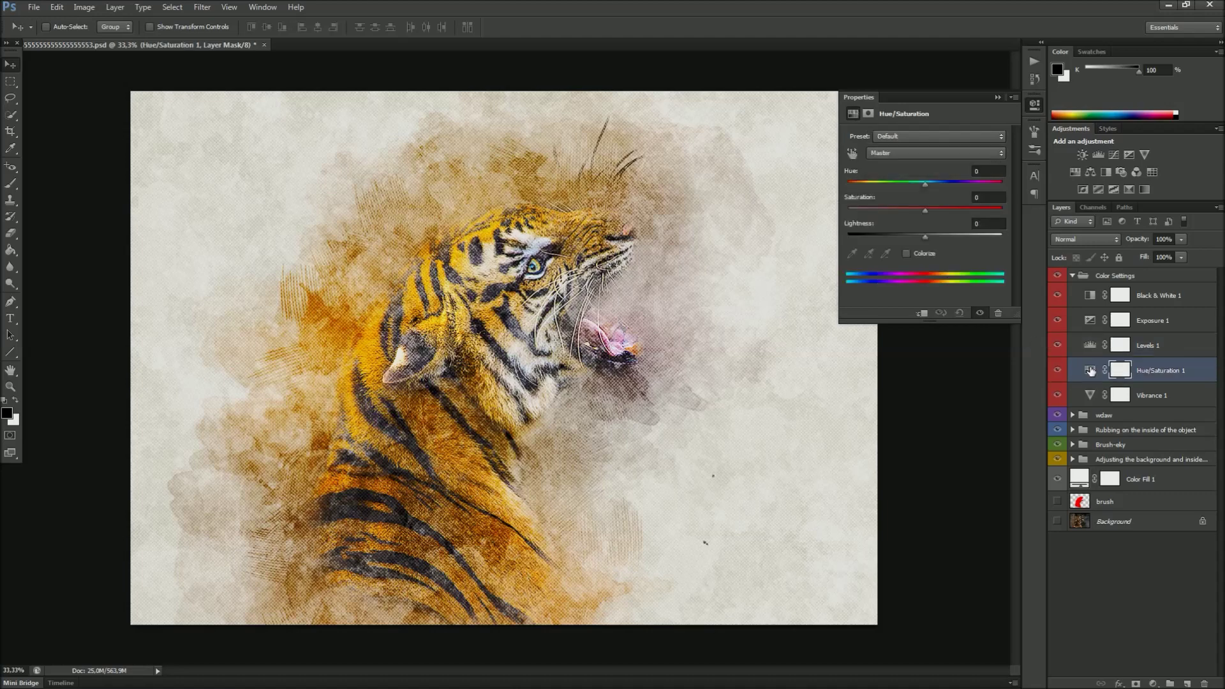
left_click_drag(924, 212, 874, 209)
left_click_drag(874, 210, 944, 210)
- Set Vibrance 1 saturation to +51 and fold up the Color Settings group
left_click(1093, 394)
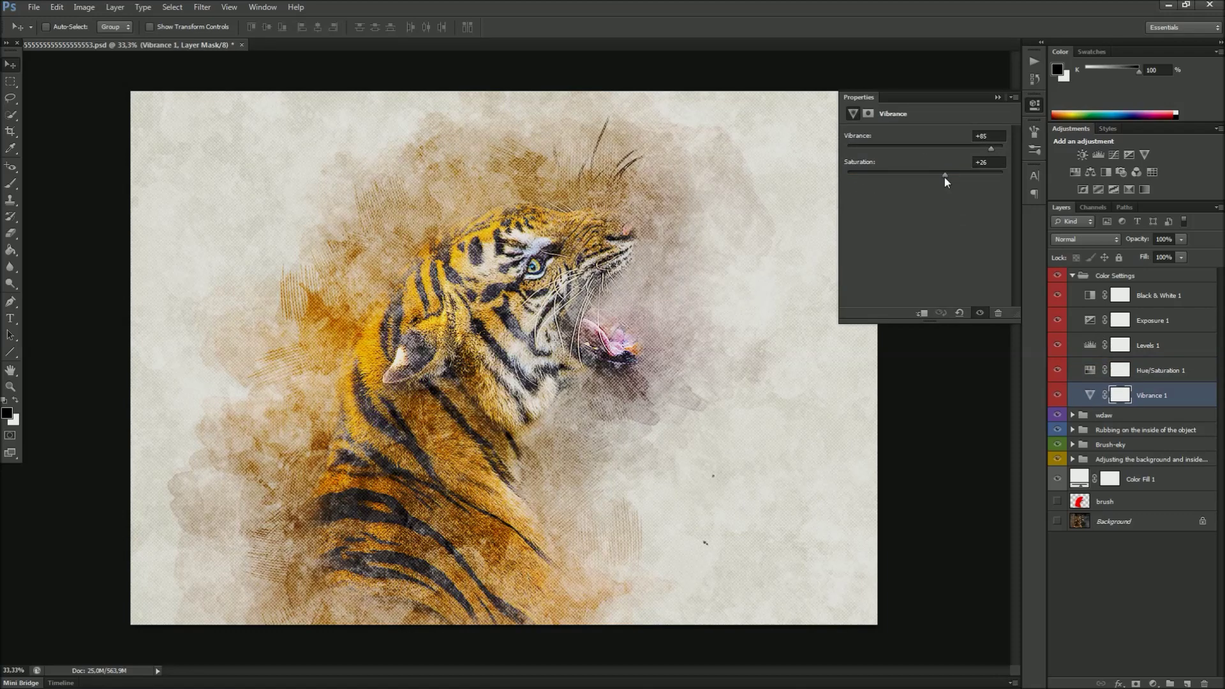
left_click_drag(887, 176, 845, 176)
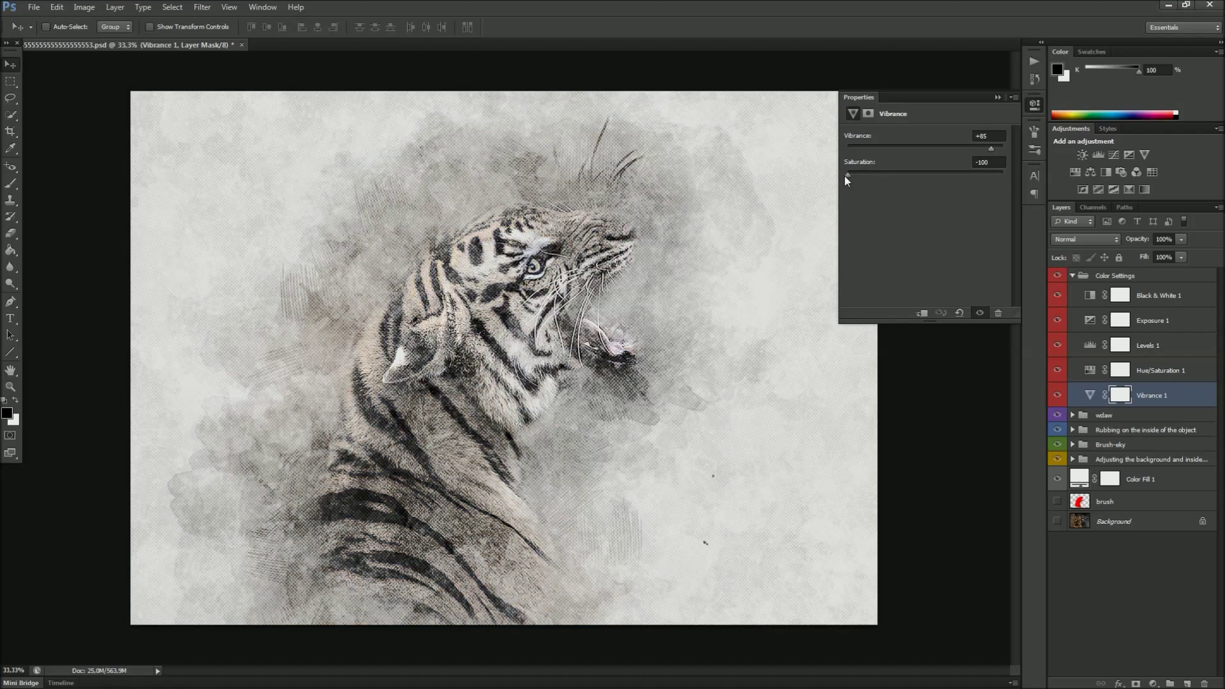
left_click_drag(846, 176, 941, 175)
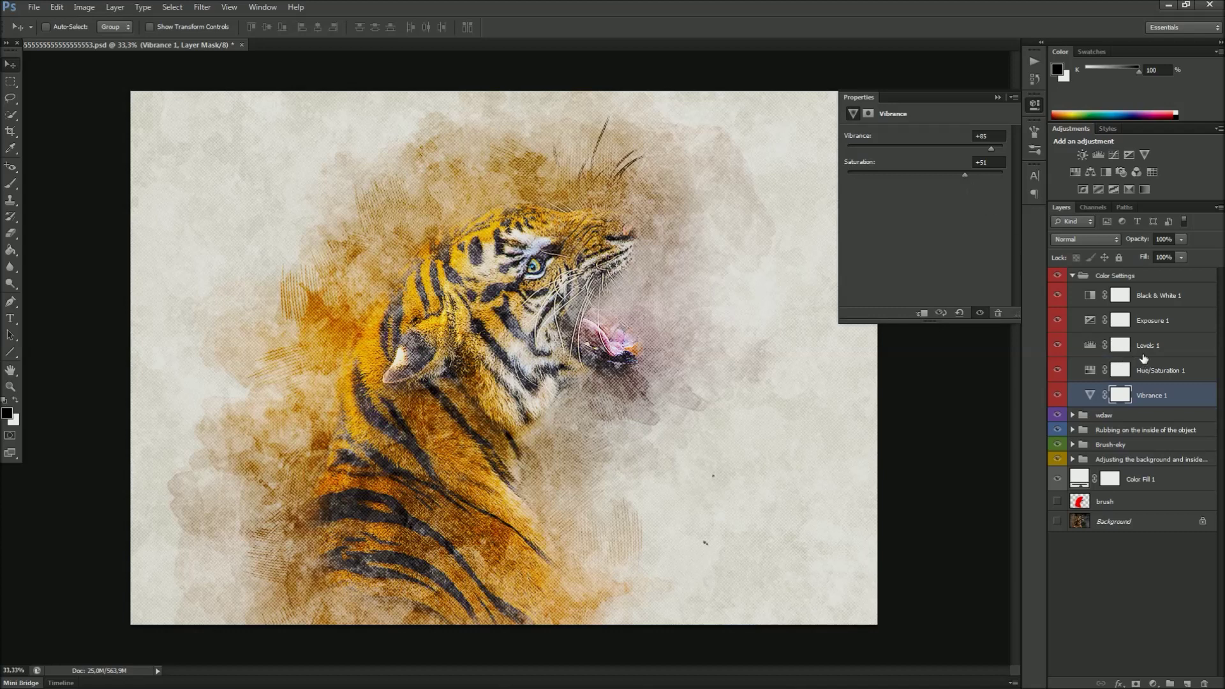
left_click(1117, 275)
left_click(1072, 275)
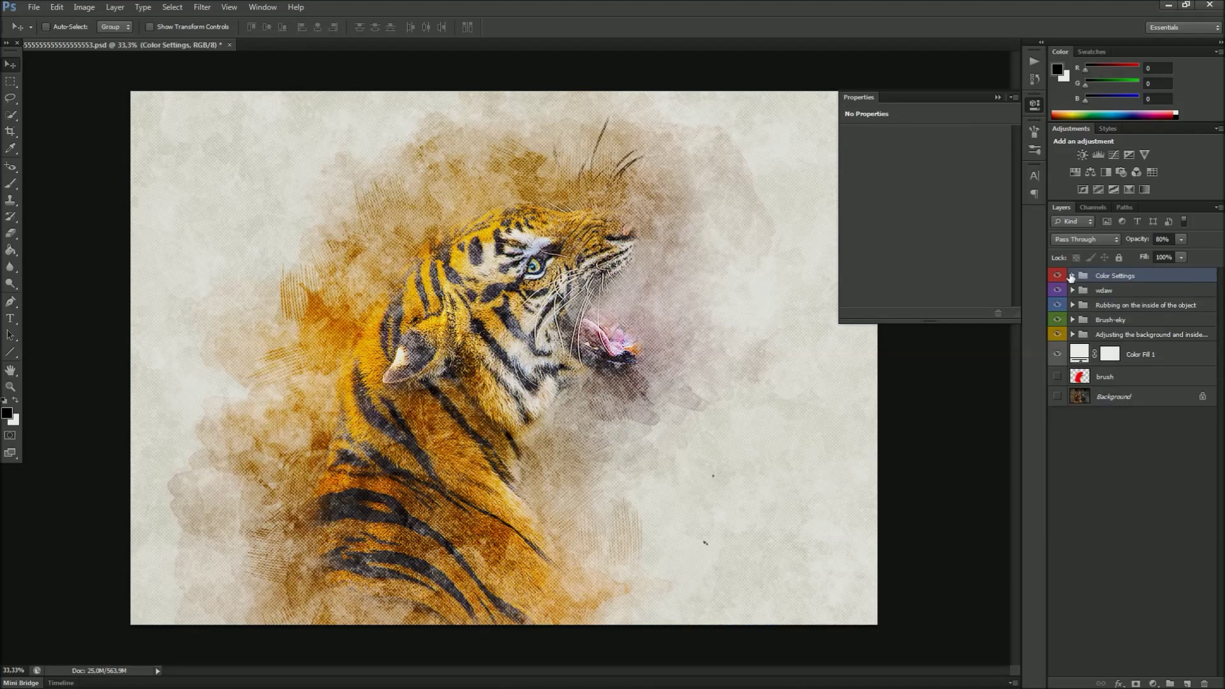
- Check Pattern Fill 1's opacity (Soft Light, 83%) in wdaw, then collapse the wdaw group
left_click(1109, 294)
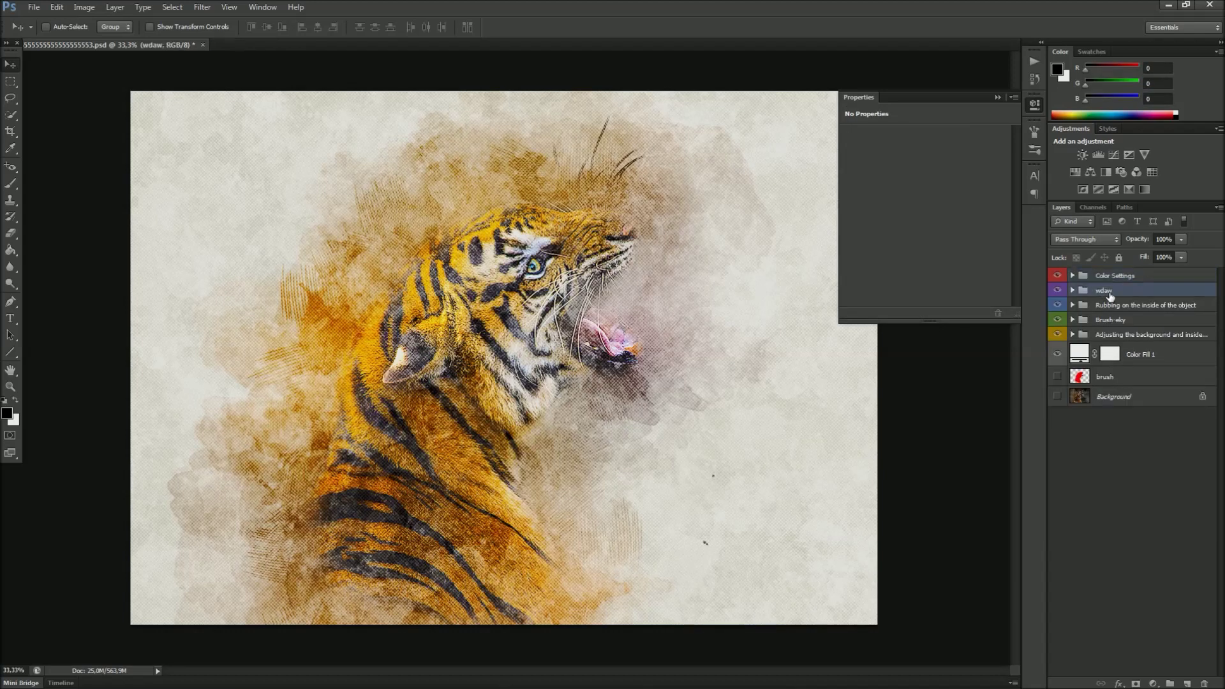
left_click(1072, 290)
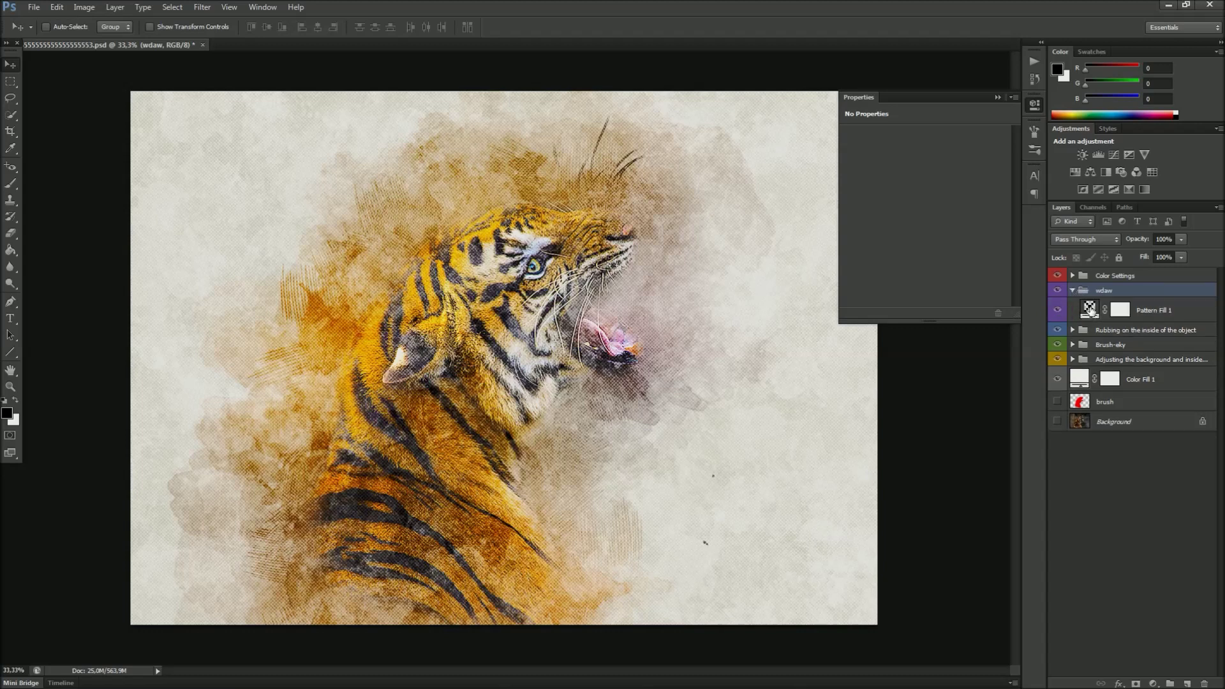
left_click(1090, 310)
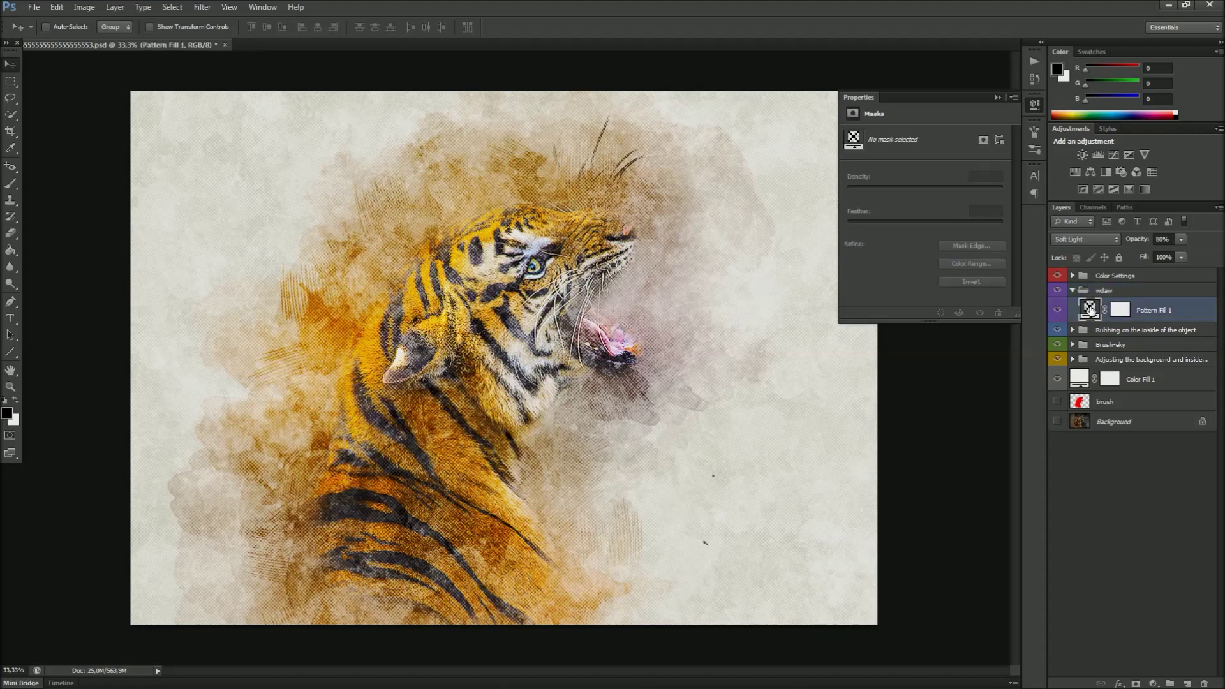
left_click(1182, 240)
left_click(1118, 291)
left_click(1073, 290)
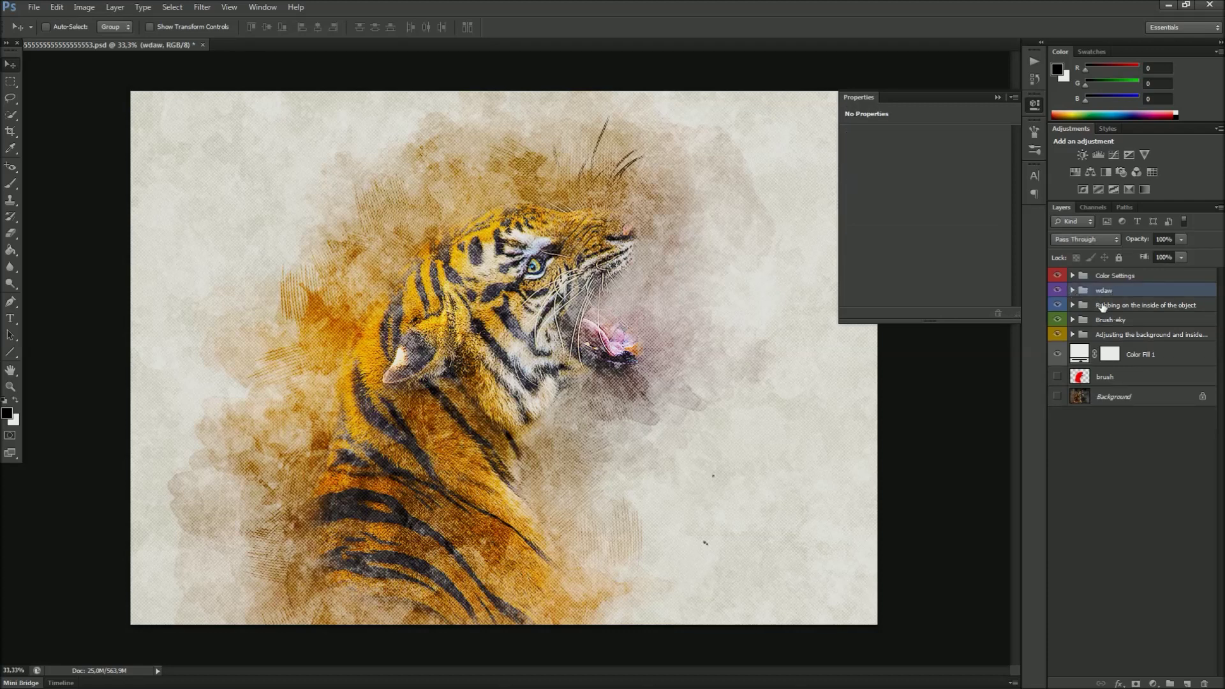
left_click(1096, 306)
- Expand the Rubbing group and raise the xcvf-5 layer's opacity
left_click(1073, 305)
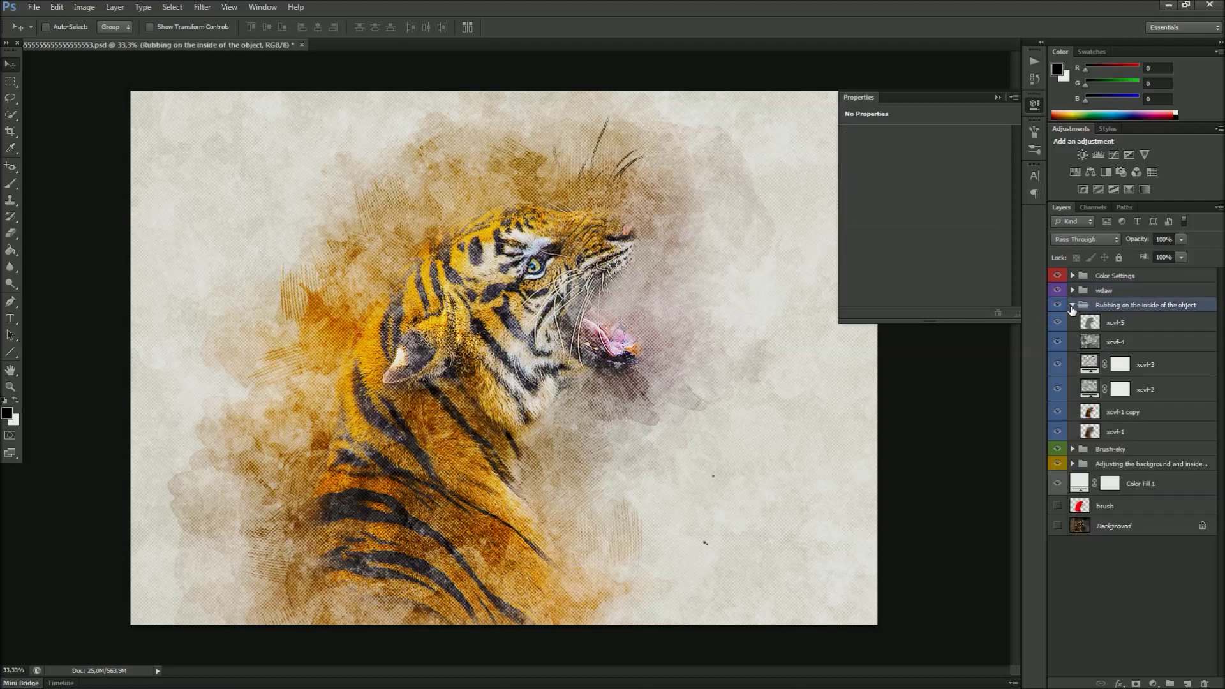
left_click(1126, 324)
left_click(1181, 239)
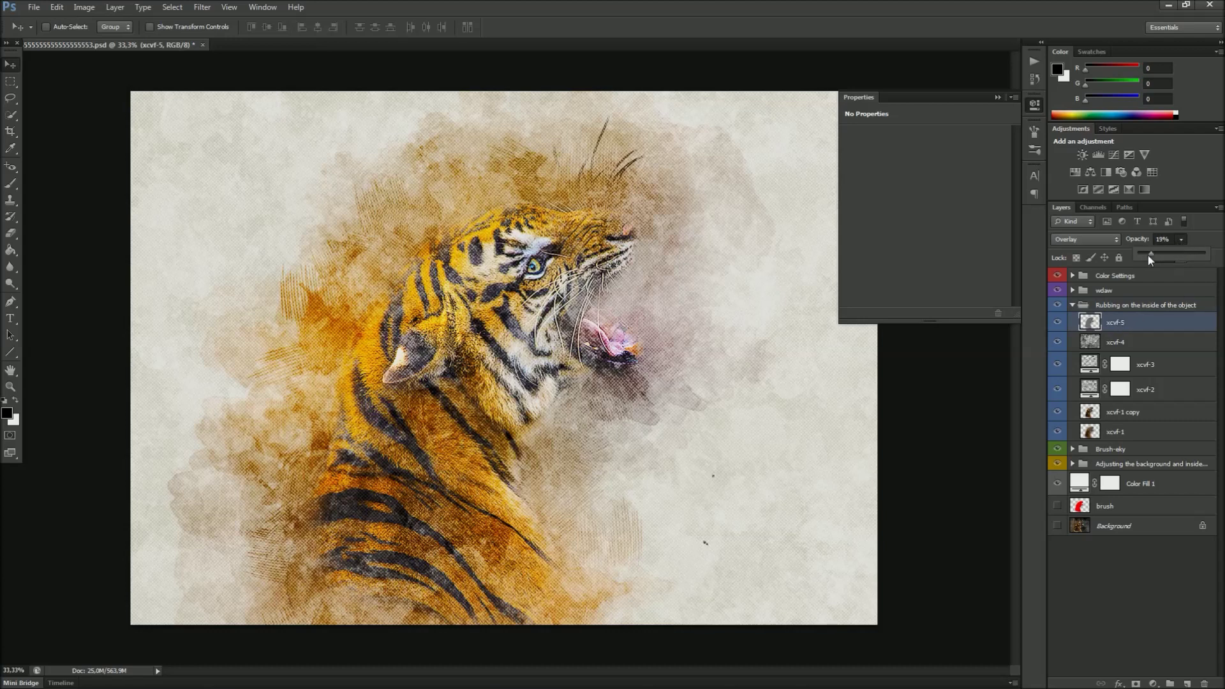
left_click_drag(1146, 256, 1192, 251)
- Fine-tune xcvf-4's opacity to 37%, then select xcvf-3 to adjust its opacity
left_click(1118, 344)
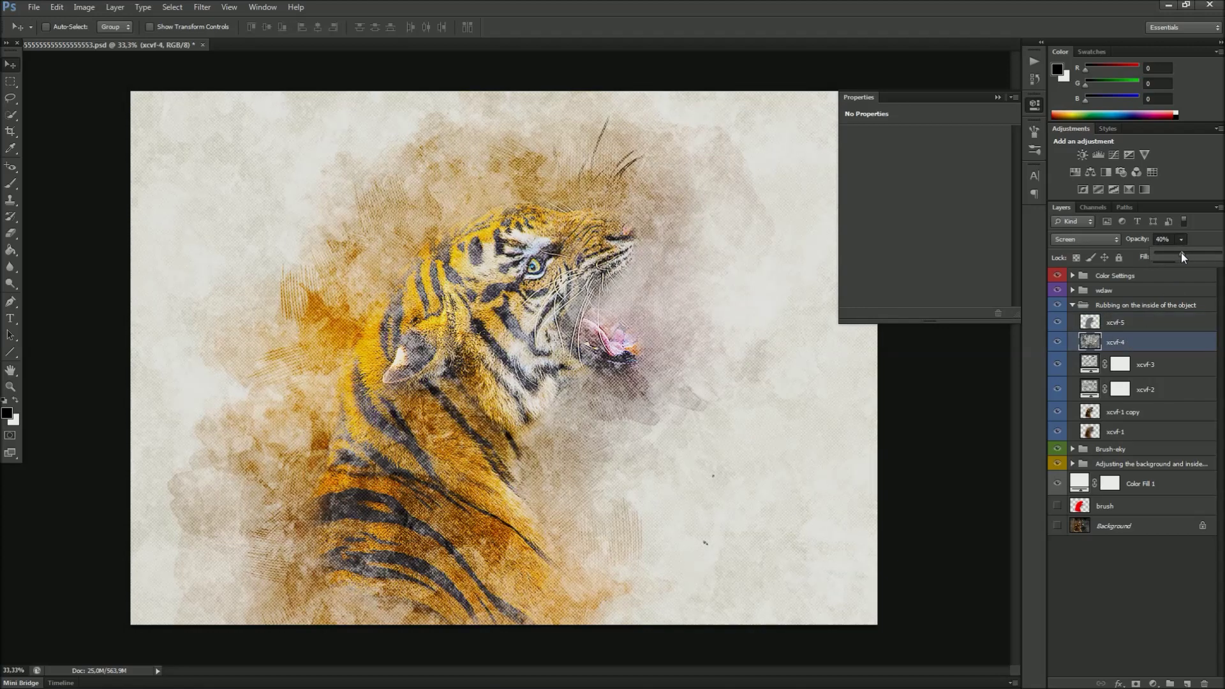
left_click_drag(1167, 253, 1172, 253)
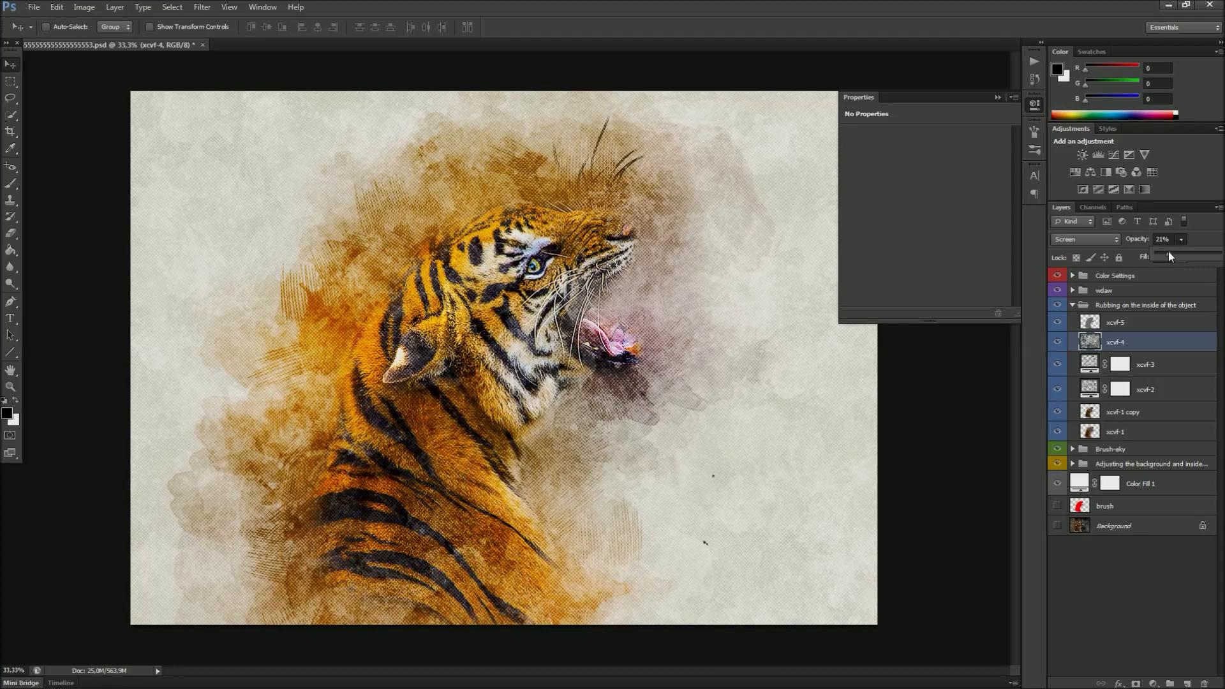
left_click_drag(1180, 249, 1182, 251)
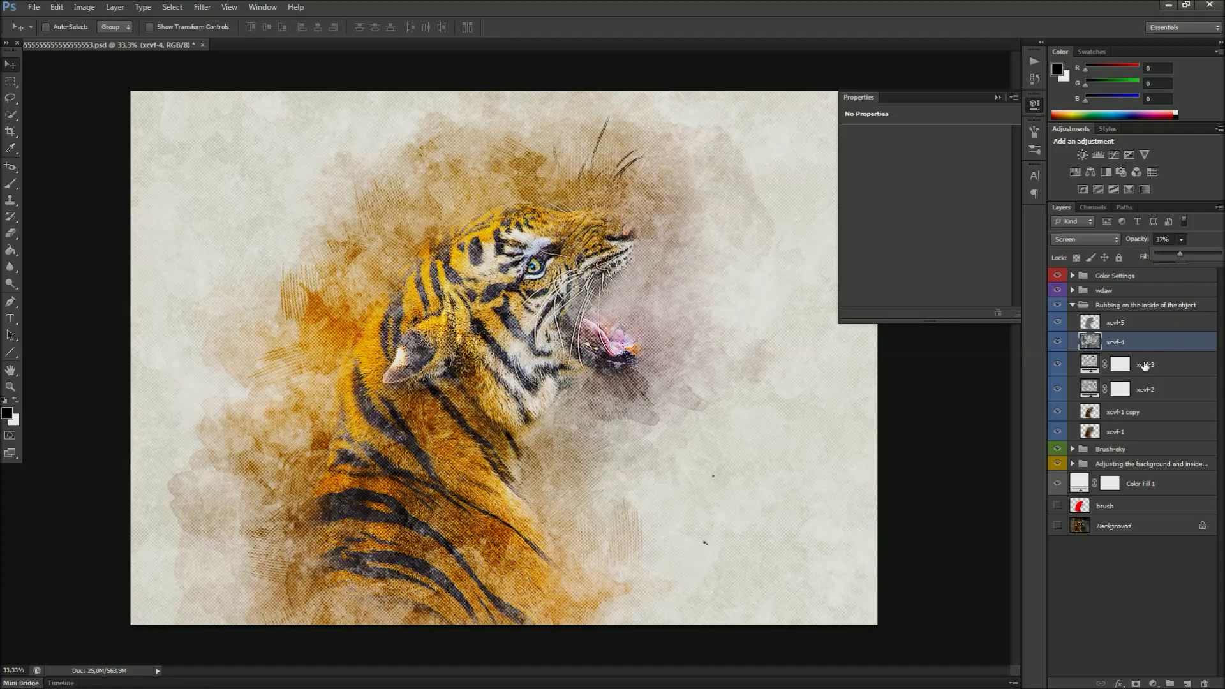
left_click(1144, 366)
left_click(1179, 239)
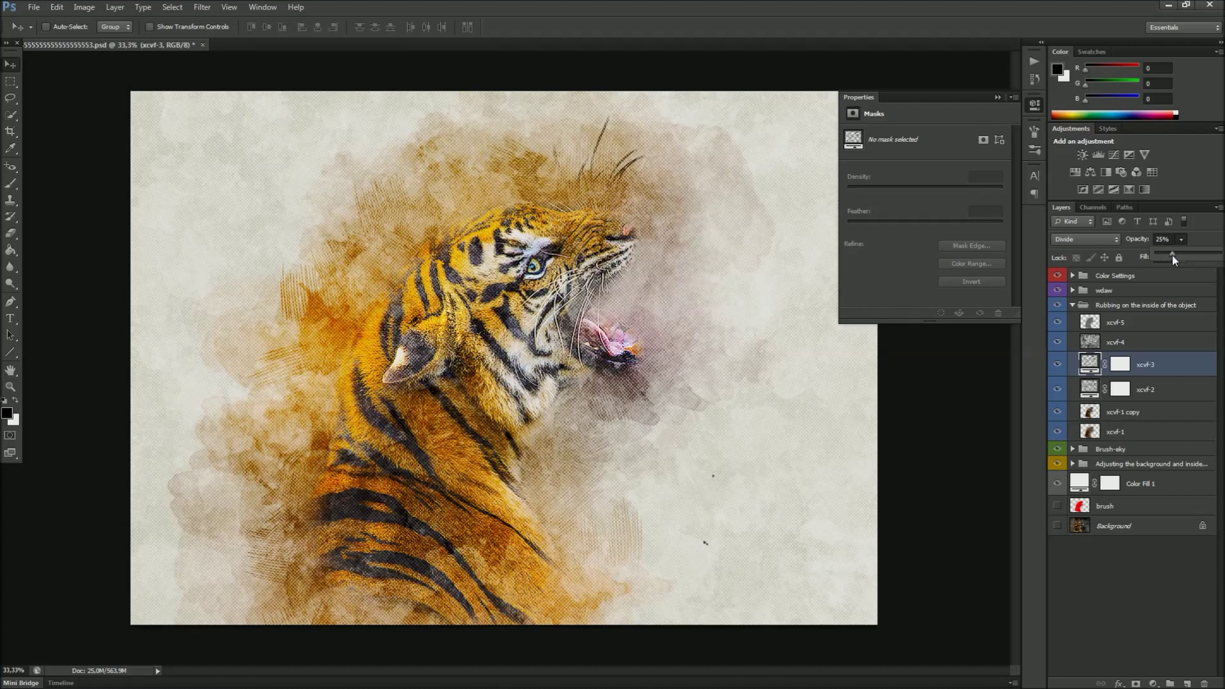
- Raise xcvf-3's opacity to about 35% and lower xcvf-2's opacity to 37%
left_click_drag(1173, 255, 1177, 255)
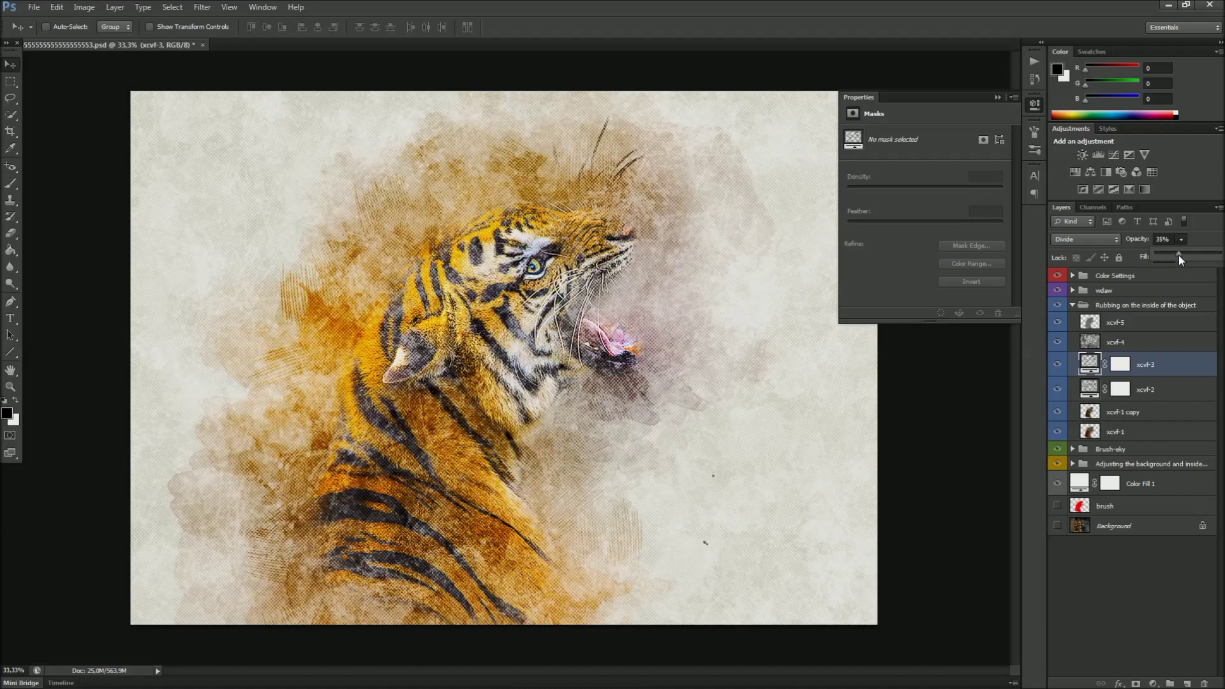
left_click(1091, 391)
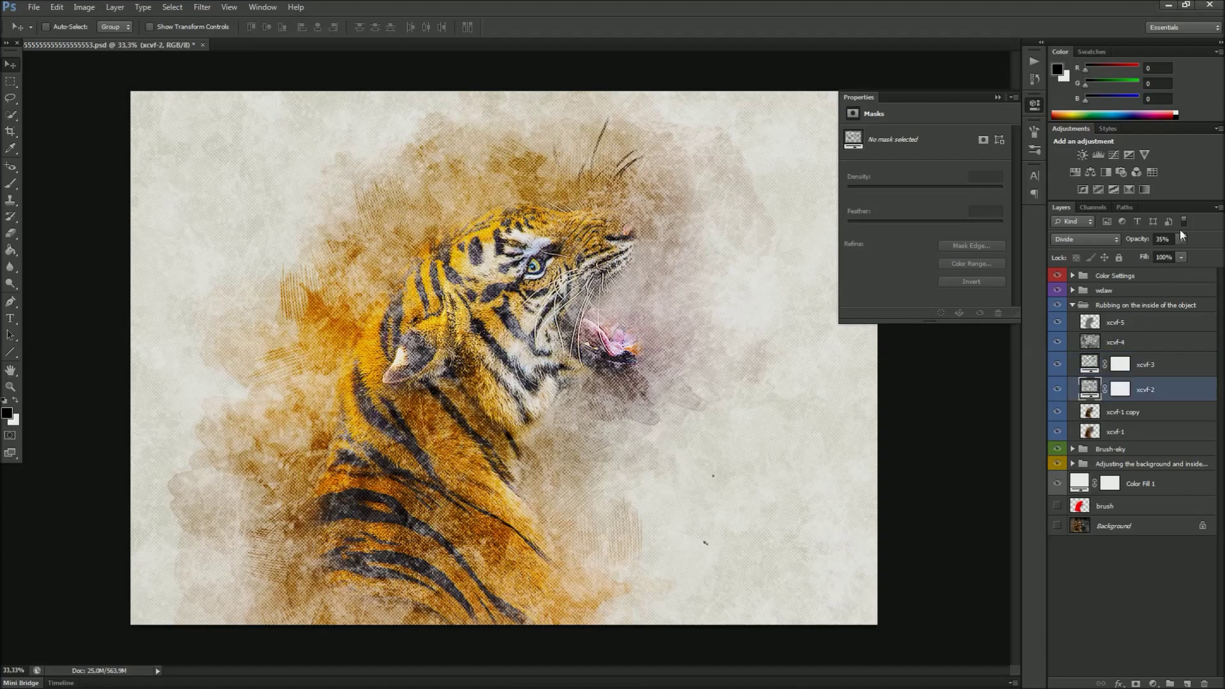
left_click_drag(1185, 256, 1176, 257)
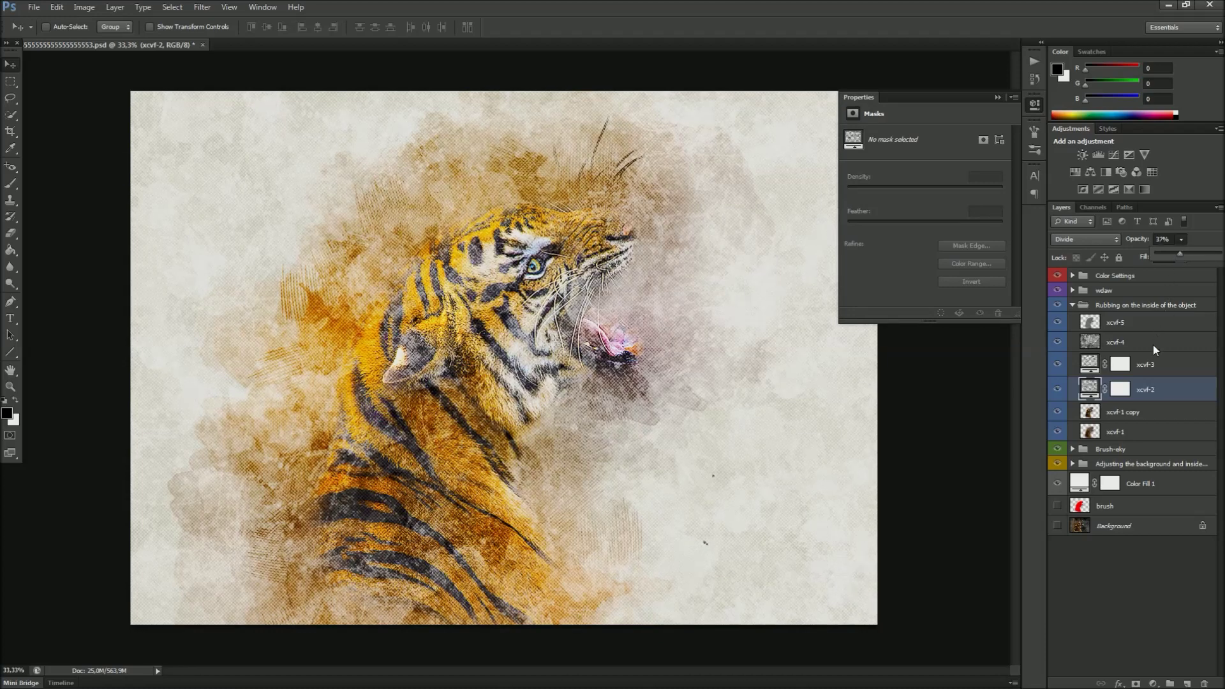
- Shift xcvf-1 slightly left on the canvas and raise its opacity from 19% to 75%
left_click(1141, 415)
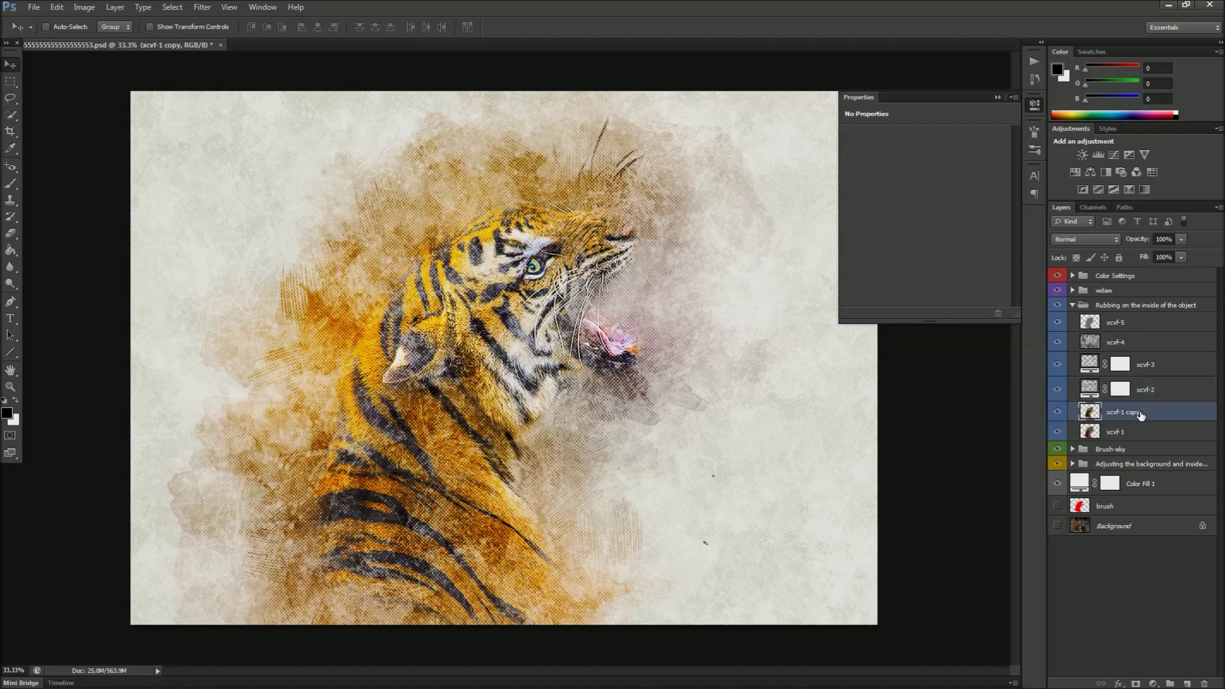
left_click(1133, 432)
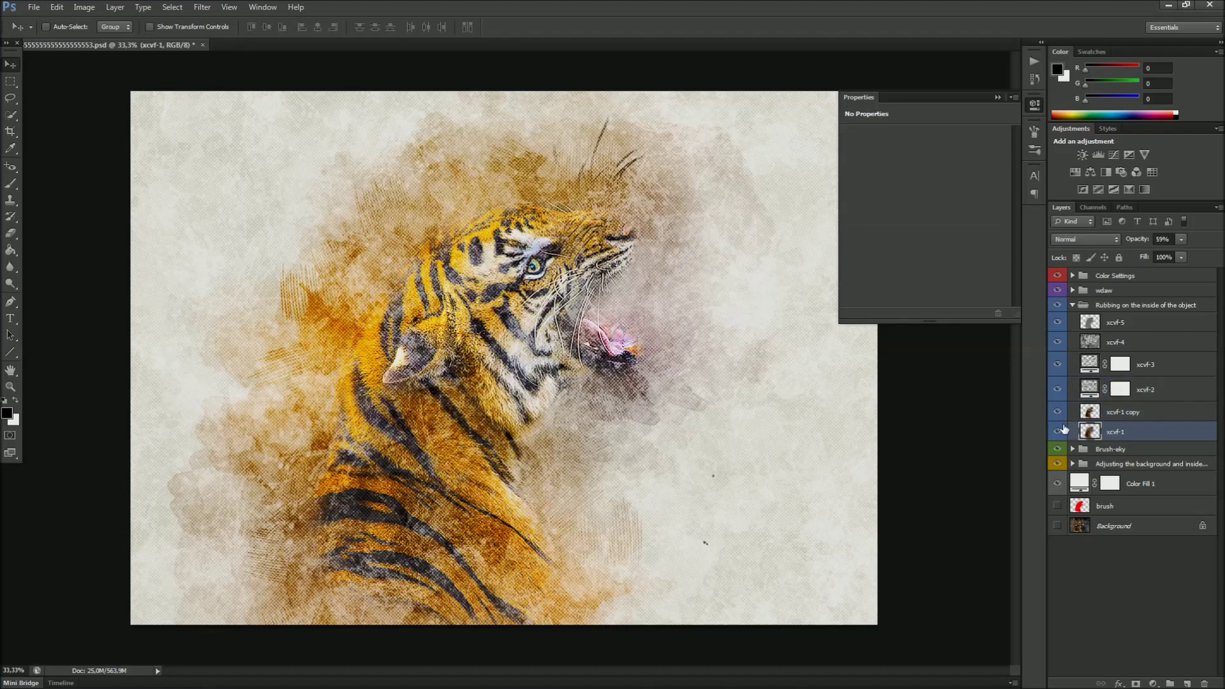
left_click_drag(636, 344, 608, 344)
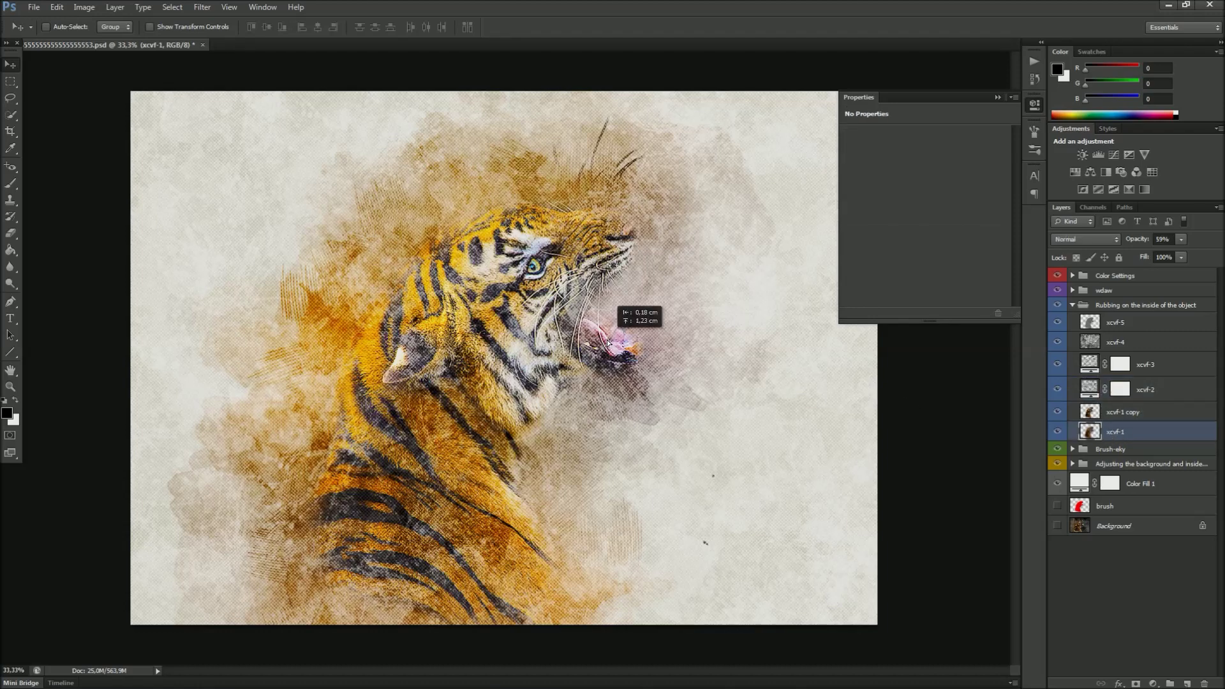
left_click(1181, 239)
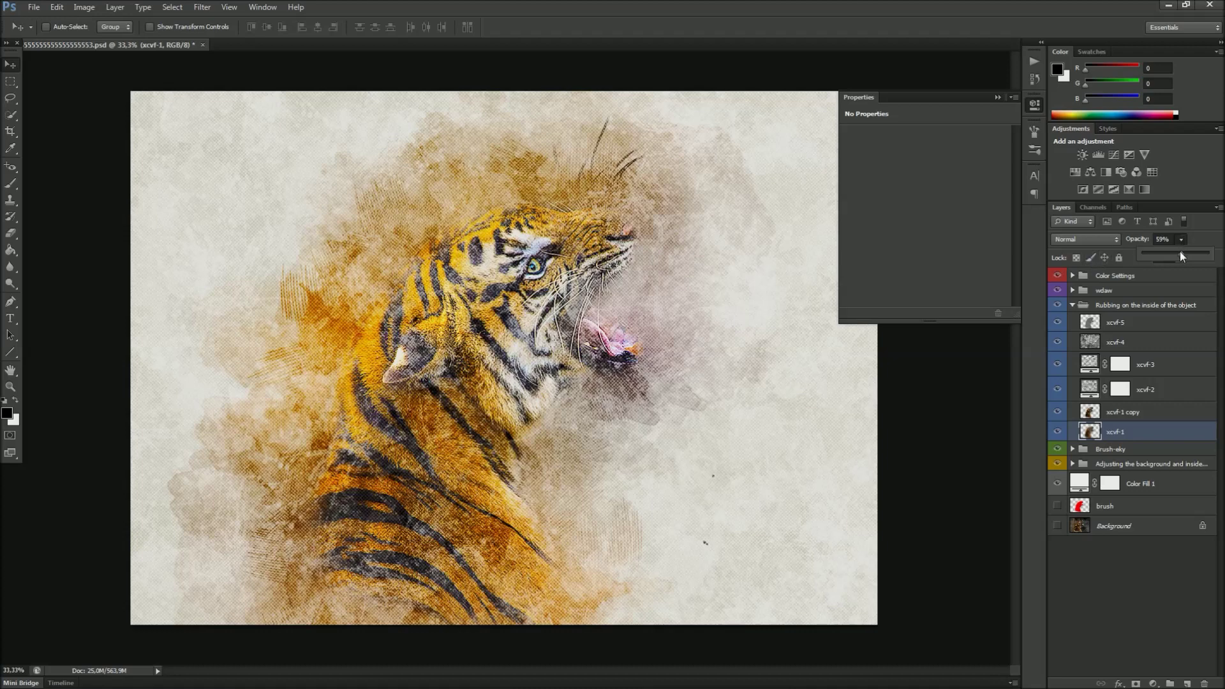
left_click_drag(1205, 255, 1160, 253)
left_click(1139, 306)
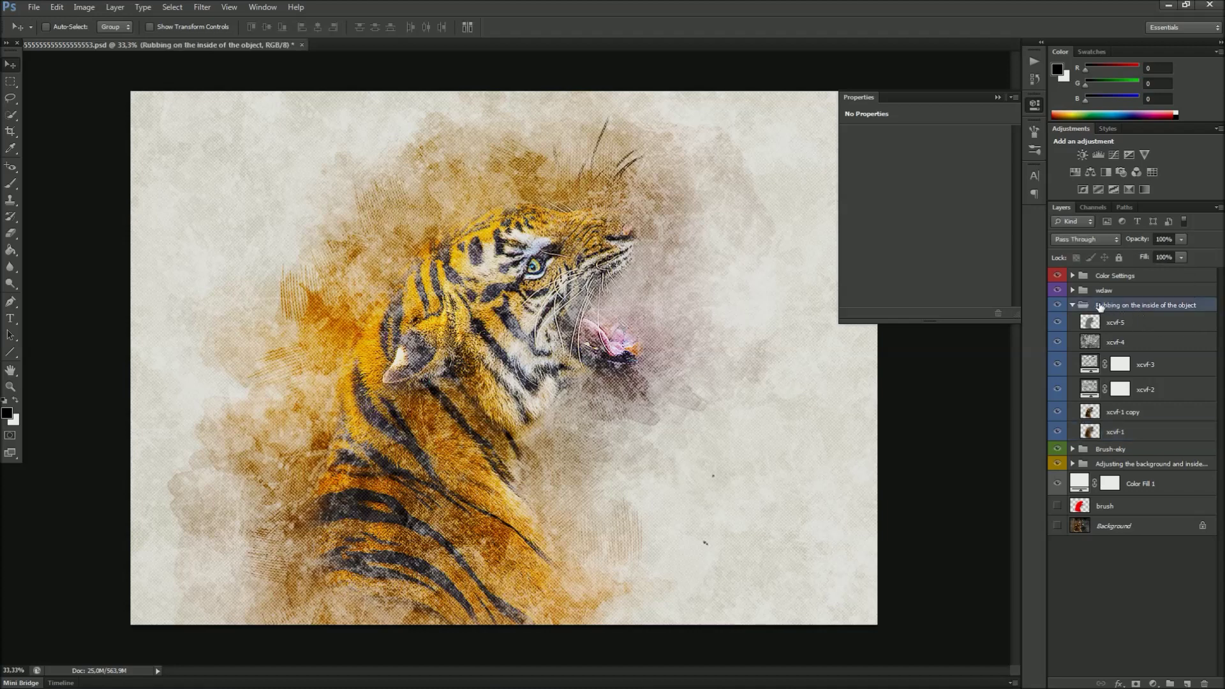
- Collapse the Rubbing group, expand Brush-eky, and set bdl-1's opacity to 37%
left_click(1072, 305)
left_click(1097, 320)
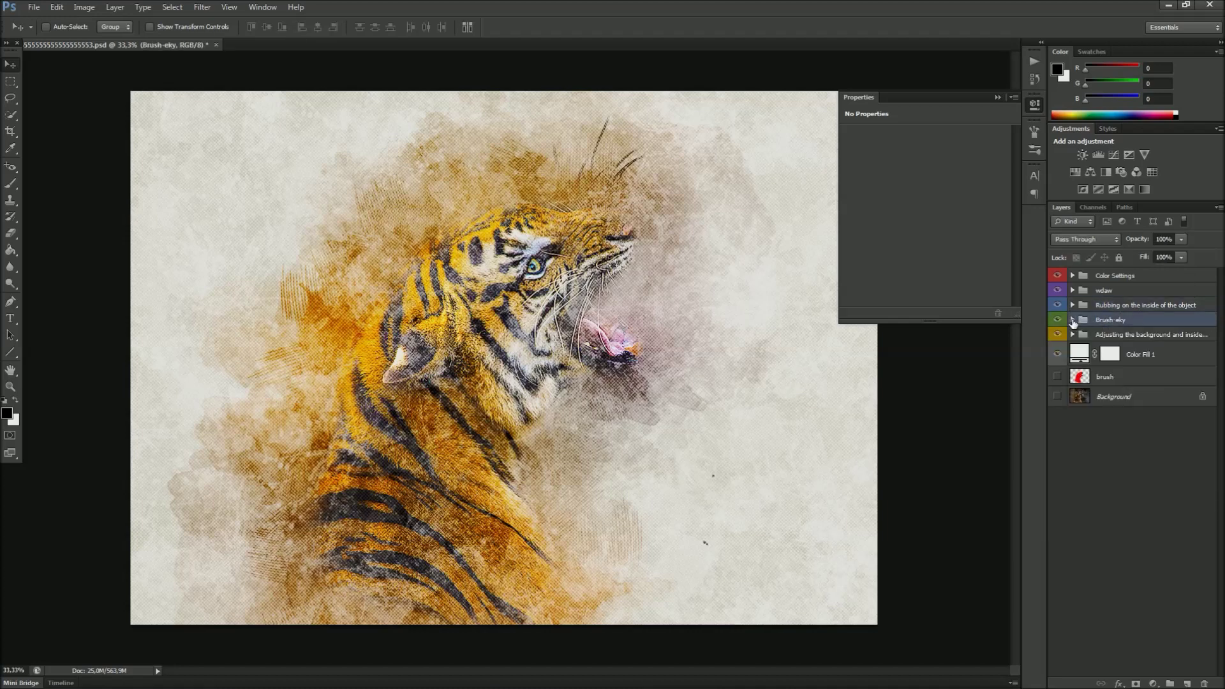
left_click(1139, 374)
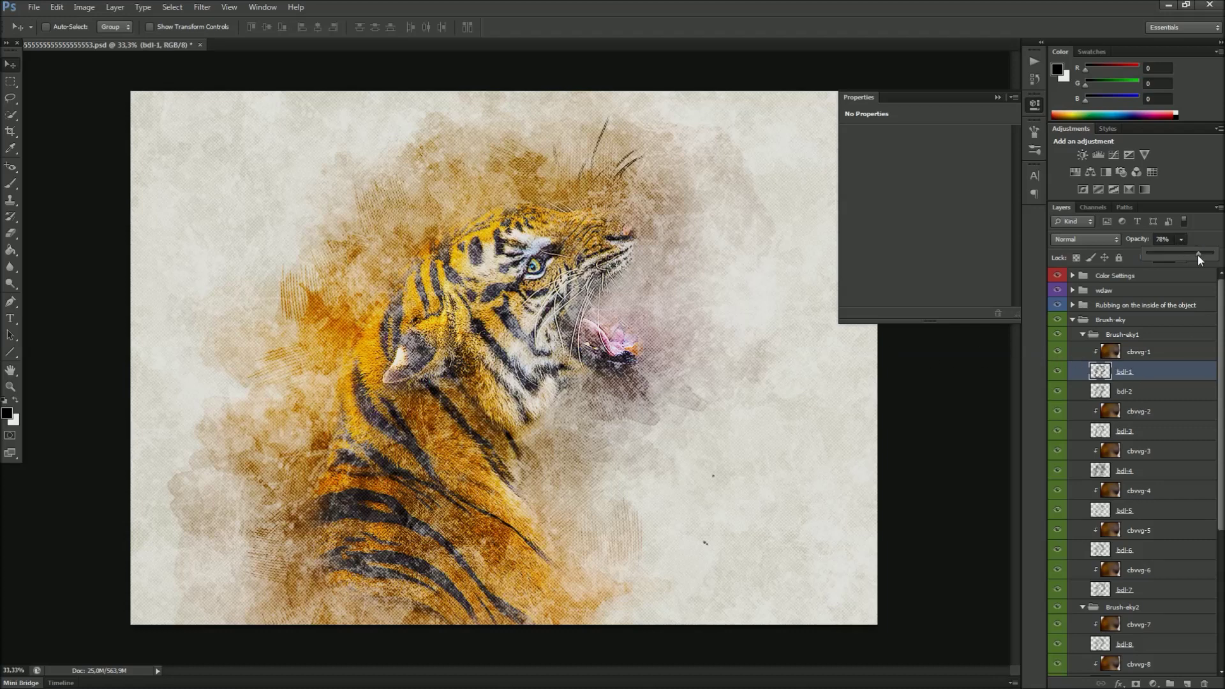
left_click_drag(1177, 255, 1170, 255)
left_click_drag(579, 292, 584, 303)
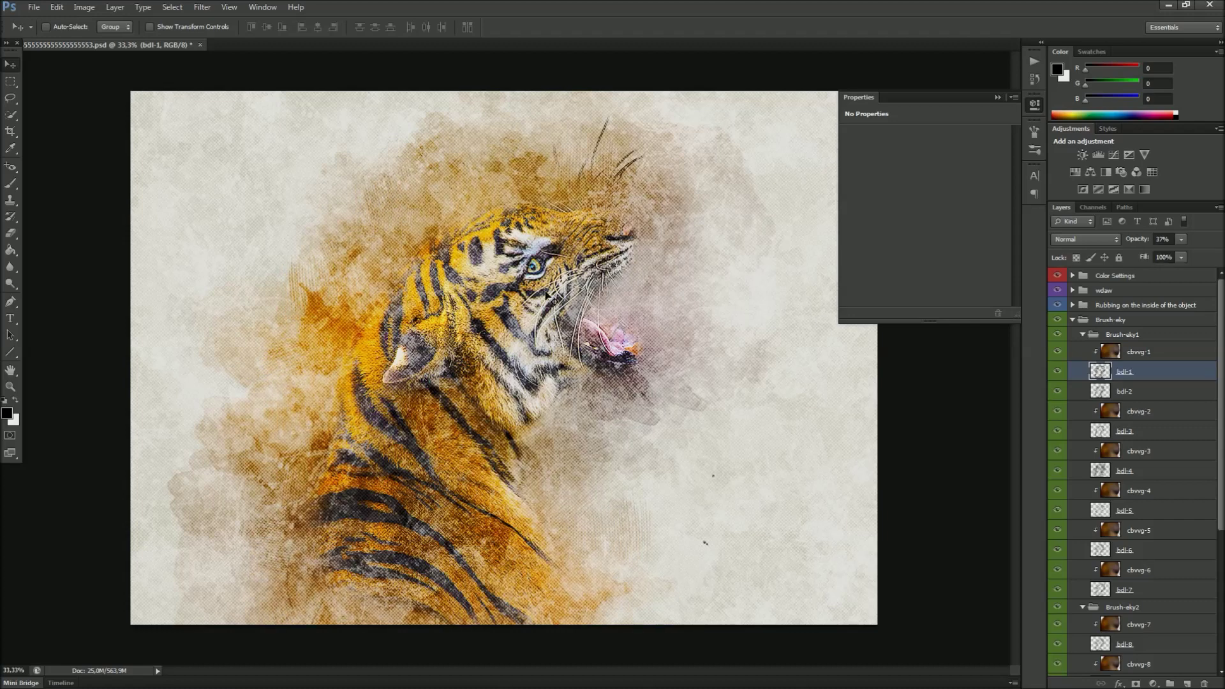
- Rotate the bdl-1 texture about 11° counter-clockwise with Free Transform
key("ctrl+t")
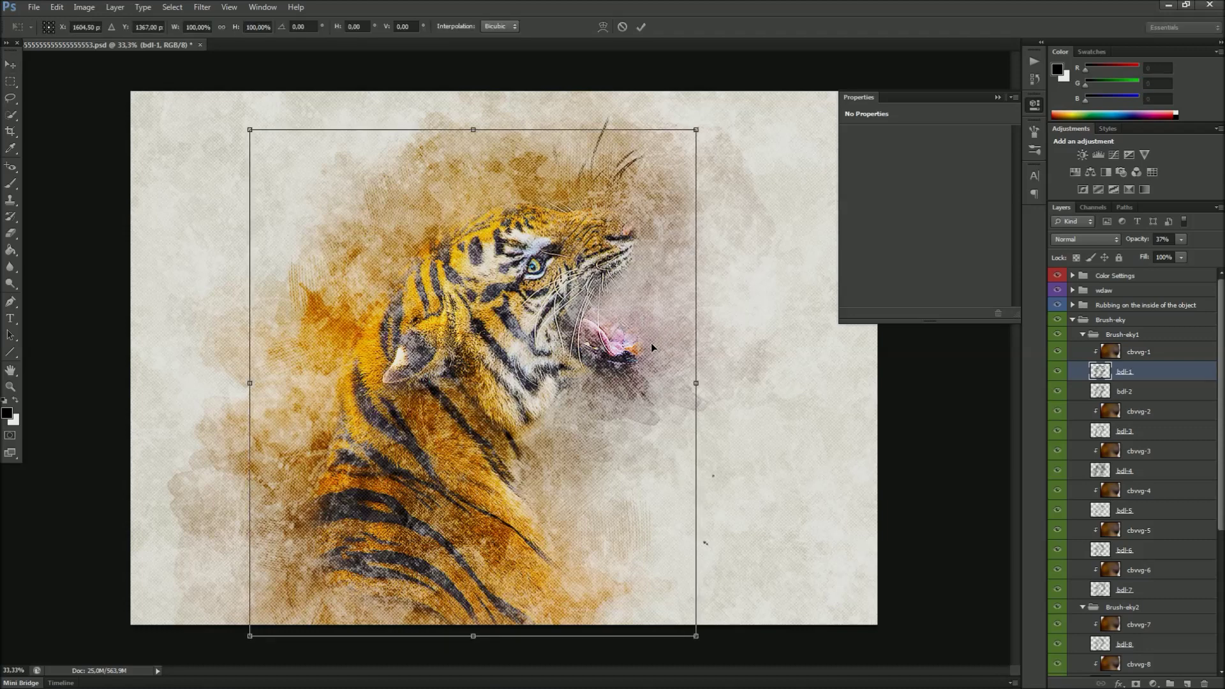
left_click_drag(759, 317, 759, 324)
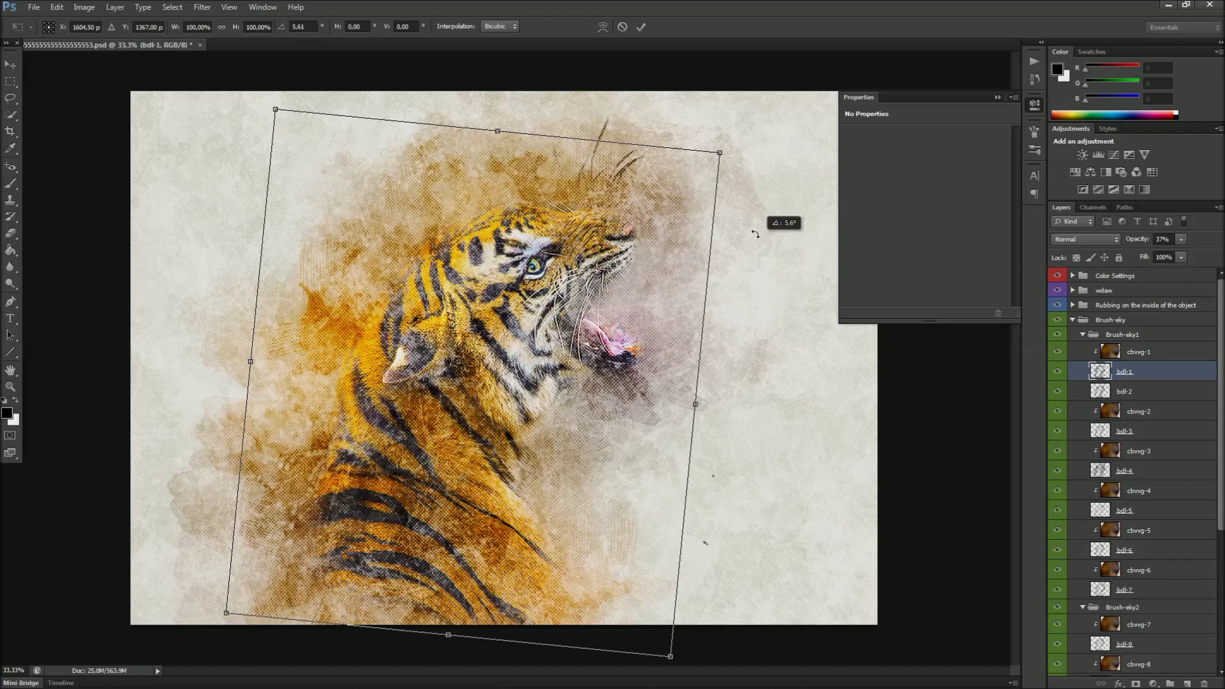
left_click_drag(759, 261, 713, 204)
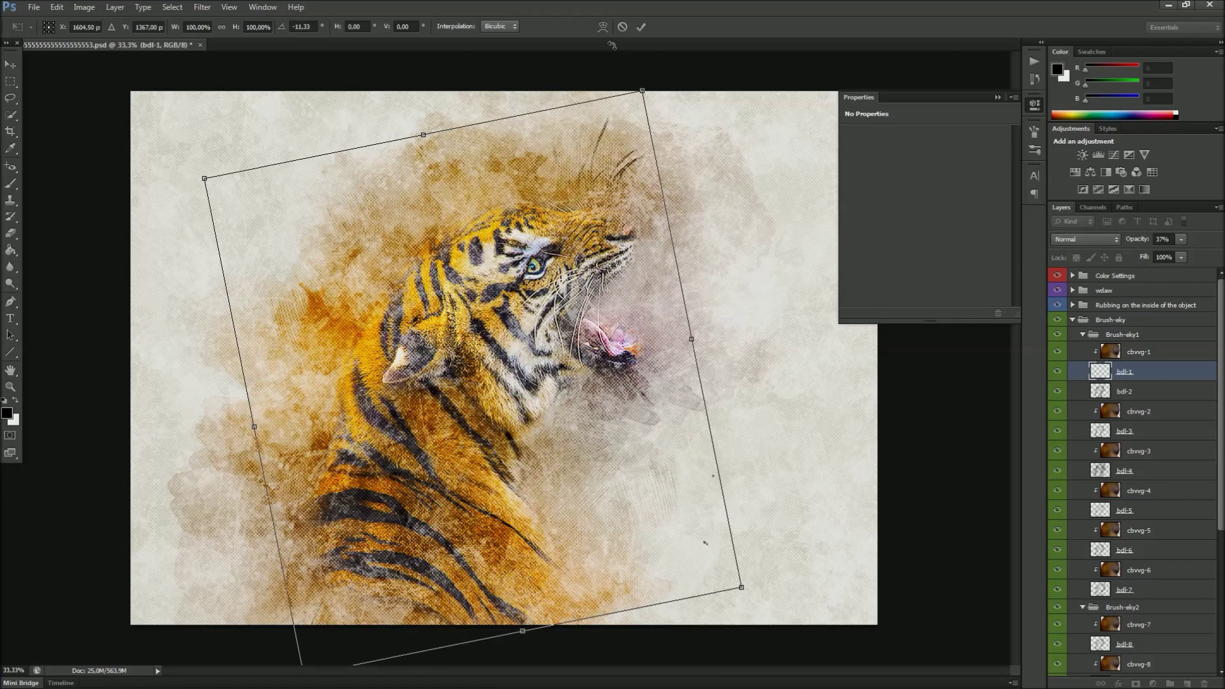
left_click(625, 24)
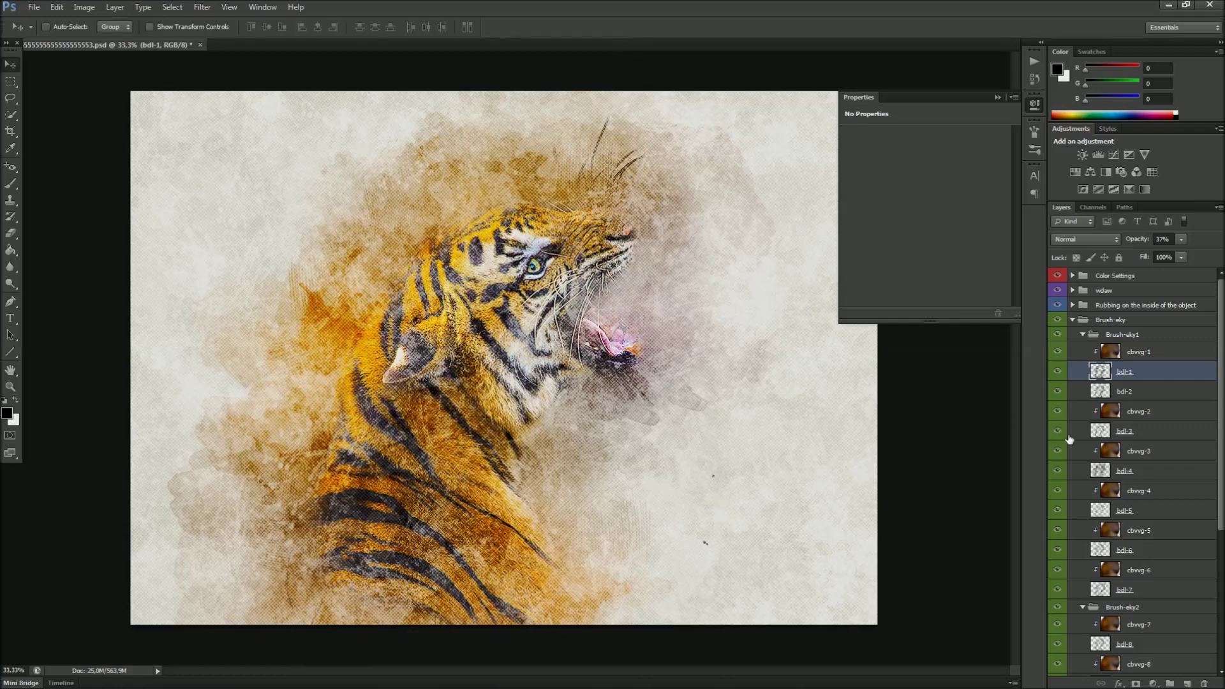
left_click(1136, 391)
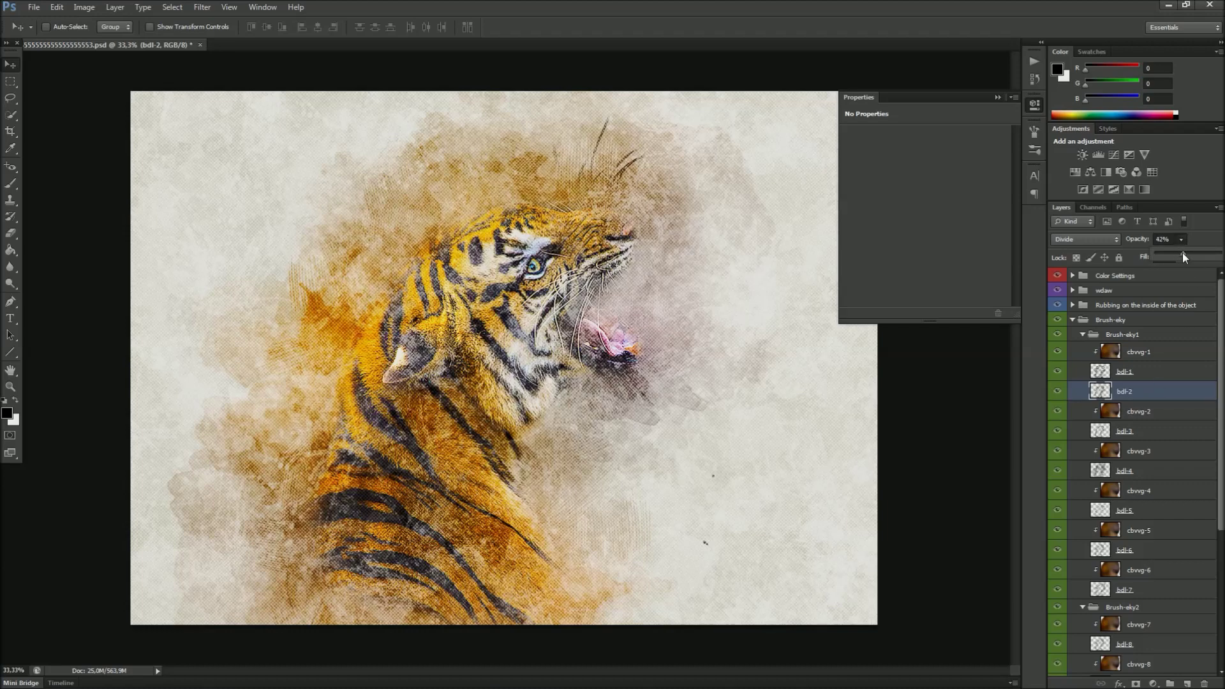
- Raise bdl-2's opacity to 42% and move bdl-3 and bdl-4 near the tiger's mouth
left_click_drag(1192, 252, 1197, 252)
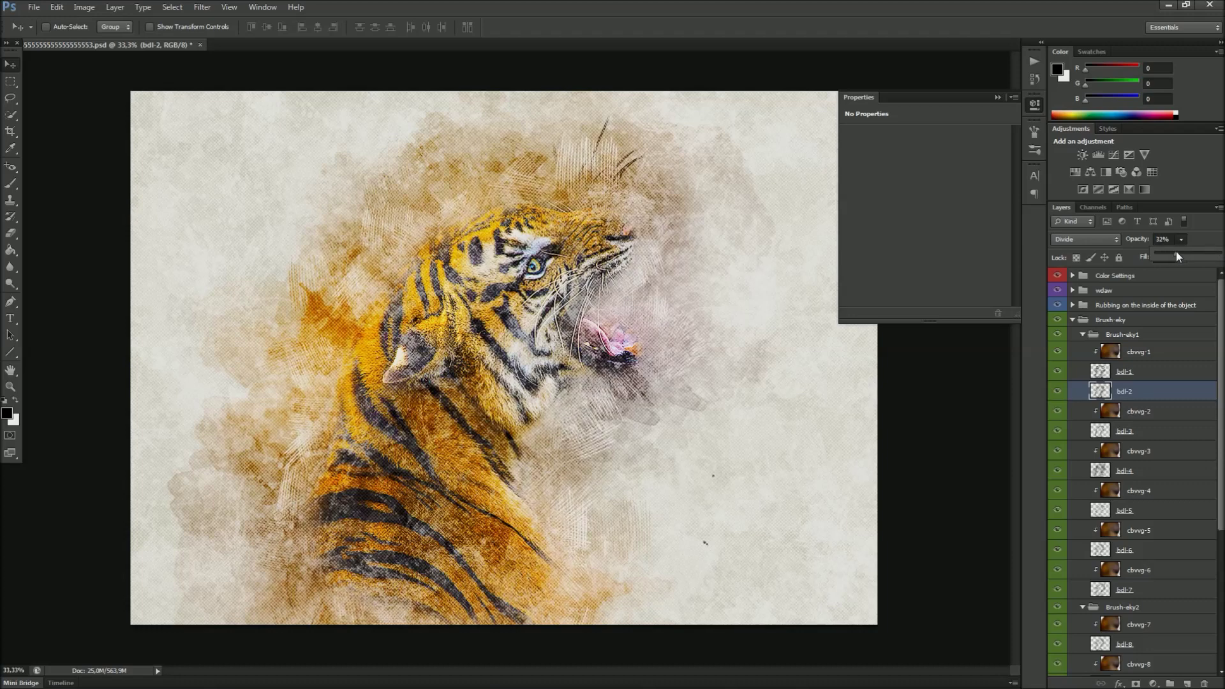
left_click(1133, 335)
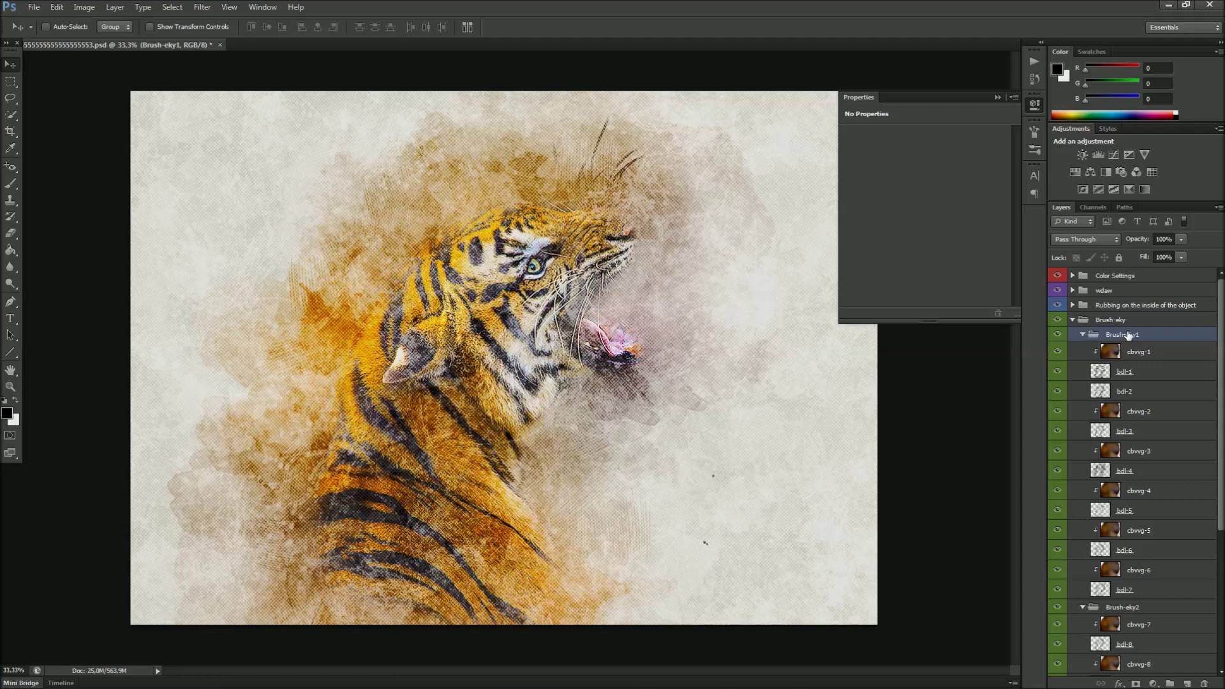
left_click(1135, 432)
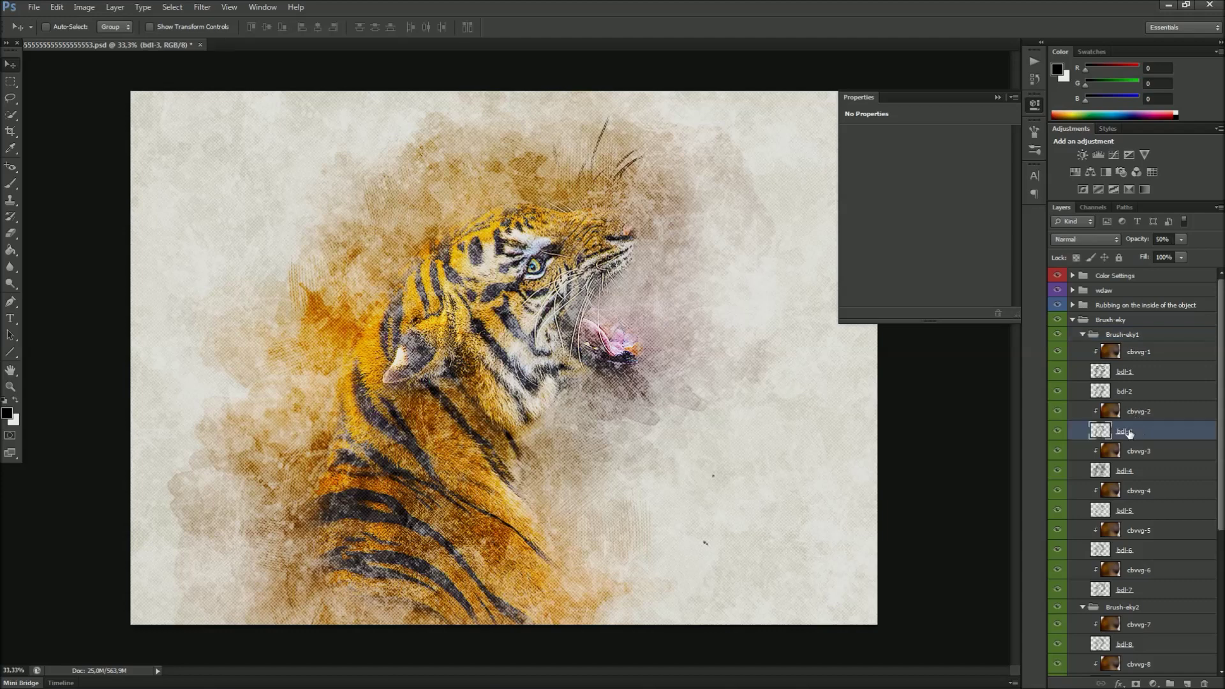
left_click_drag(595, 405, 598, 353)
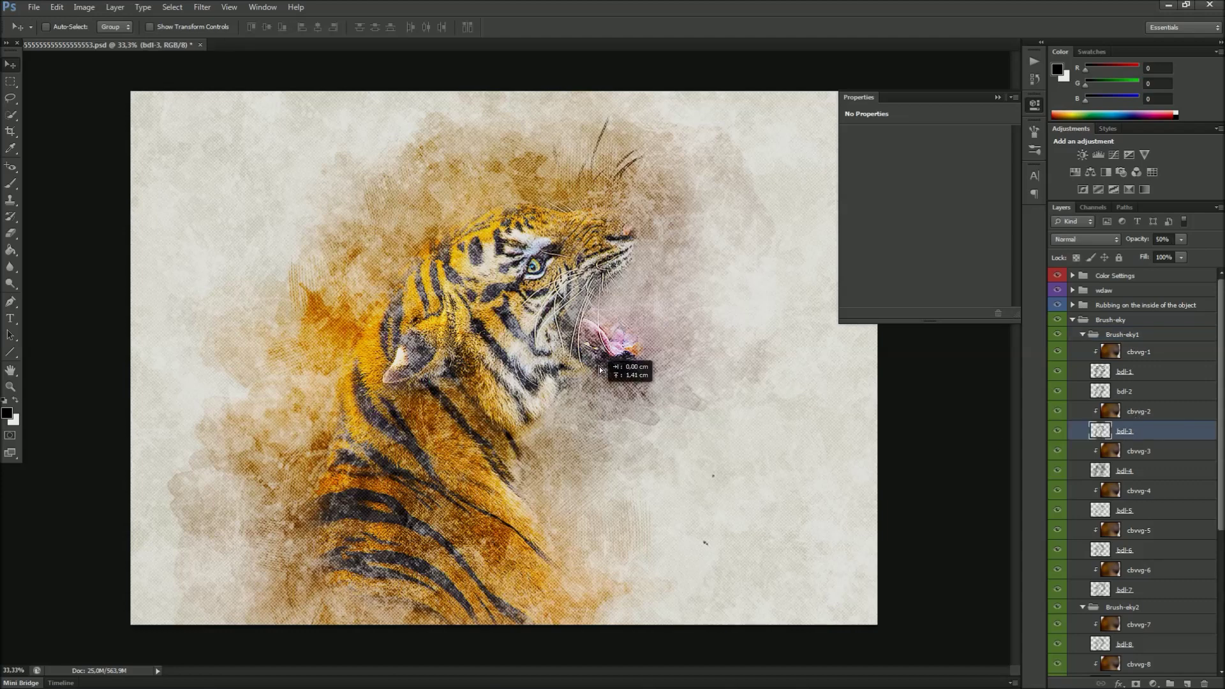
left_click_drag(599, 352, 600, 357)
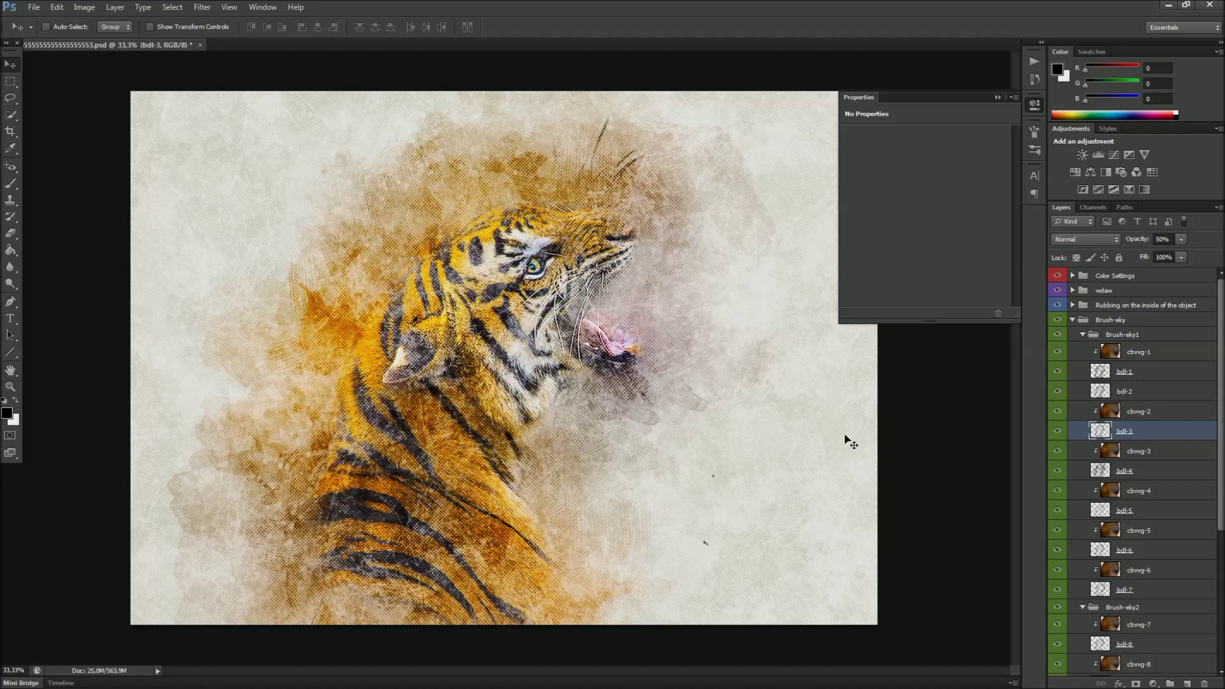
left_click(1134, 471)
left_click_drag(590, 357, 600, 371)
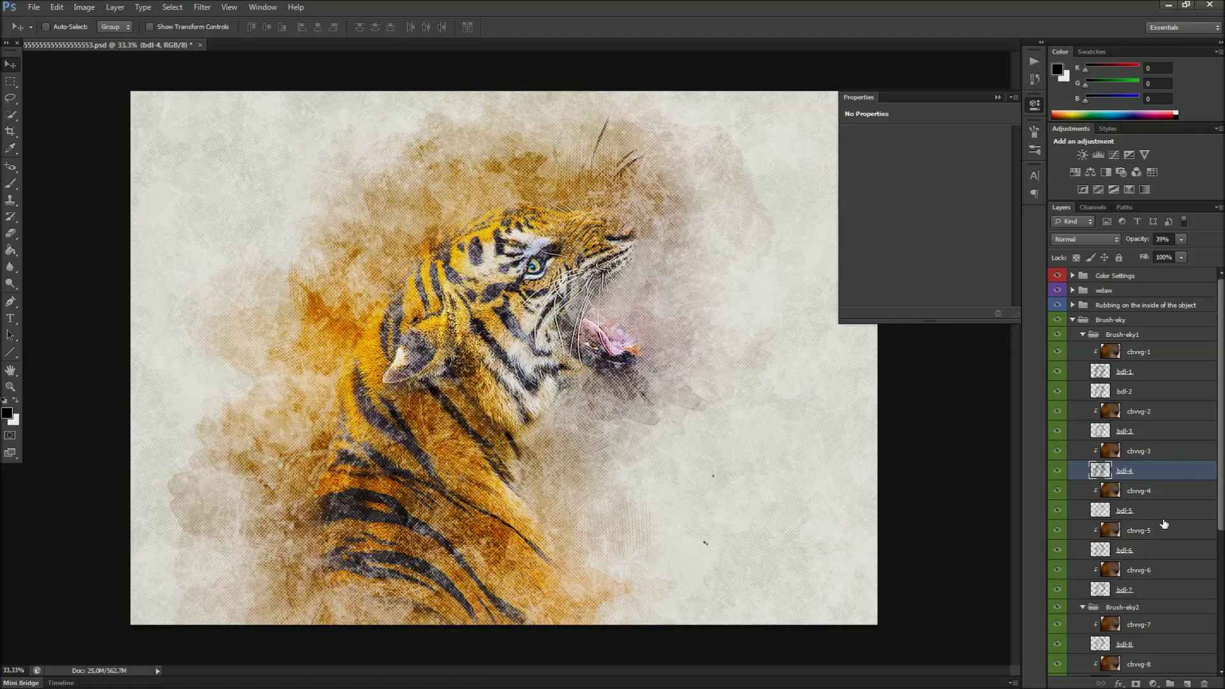
- Rotate bdl-5 about 18° counter-clockwise and enlarge it to 103%
left_click(1151, 514)
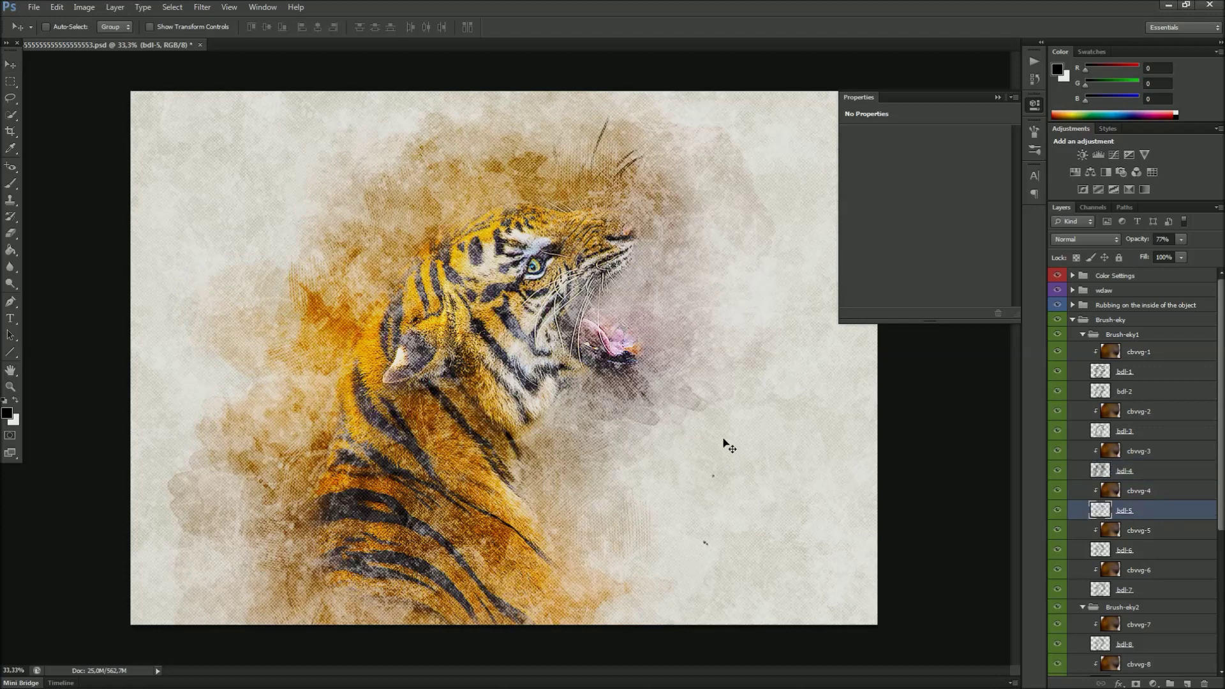
key("ctrl+t")
mouse_move(703, 357)
left_mouse_down()
mouse_move(703, 250)
mouse_move(664, 193)
left_mouse_up()
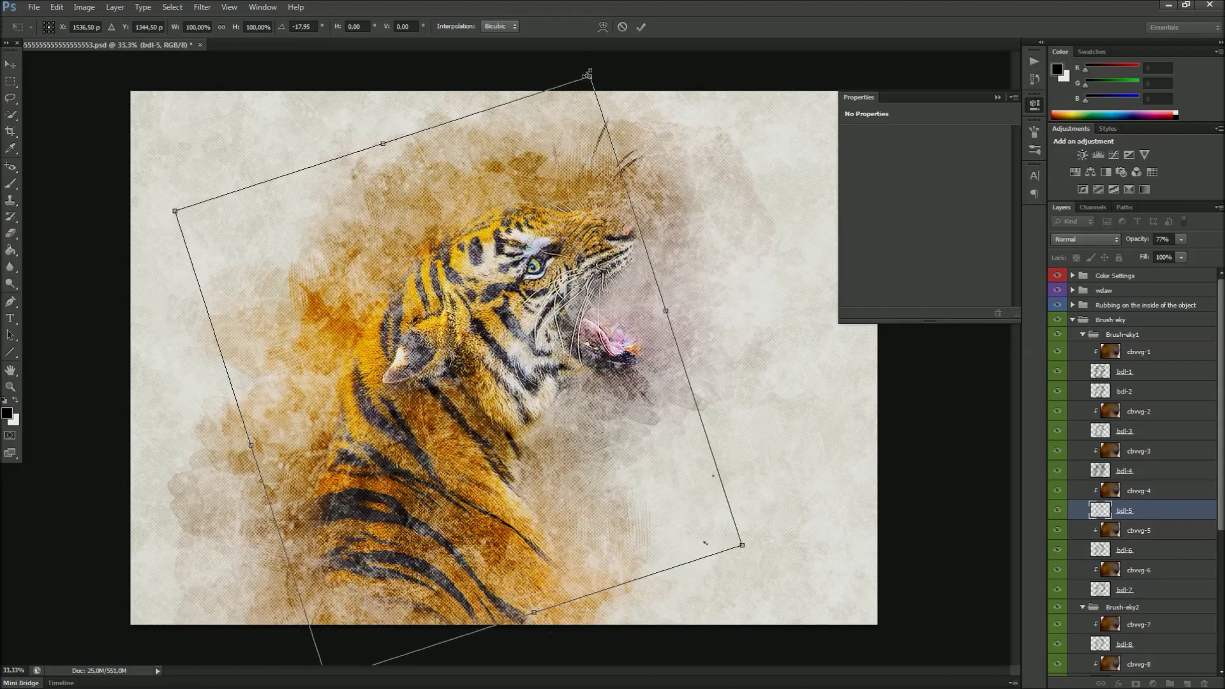
left_click_drag(588, 76, 593, 66, "alt+shift")
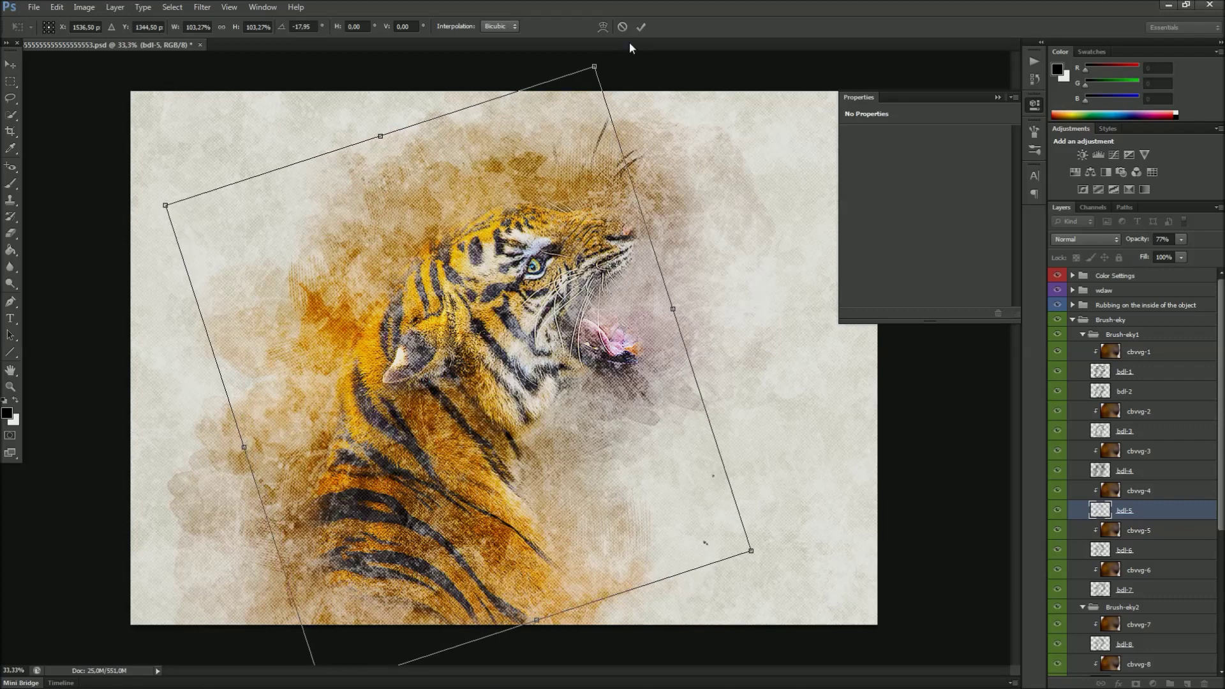
left_click(641, 26)
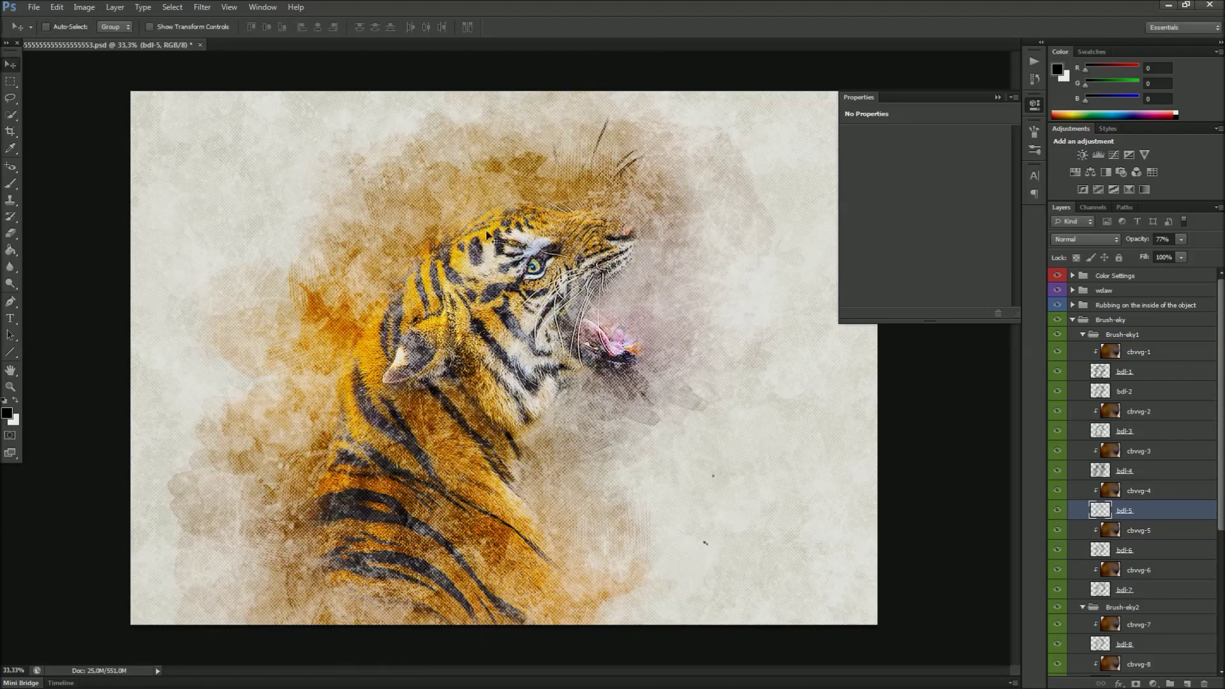
left_click(1128, 339)
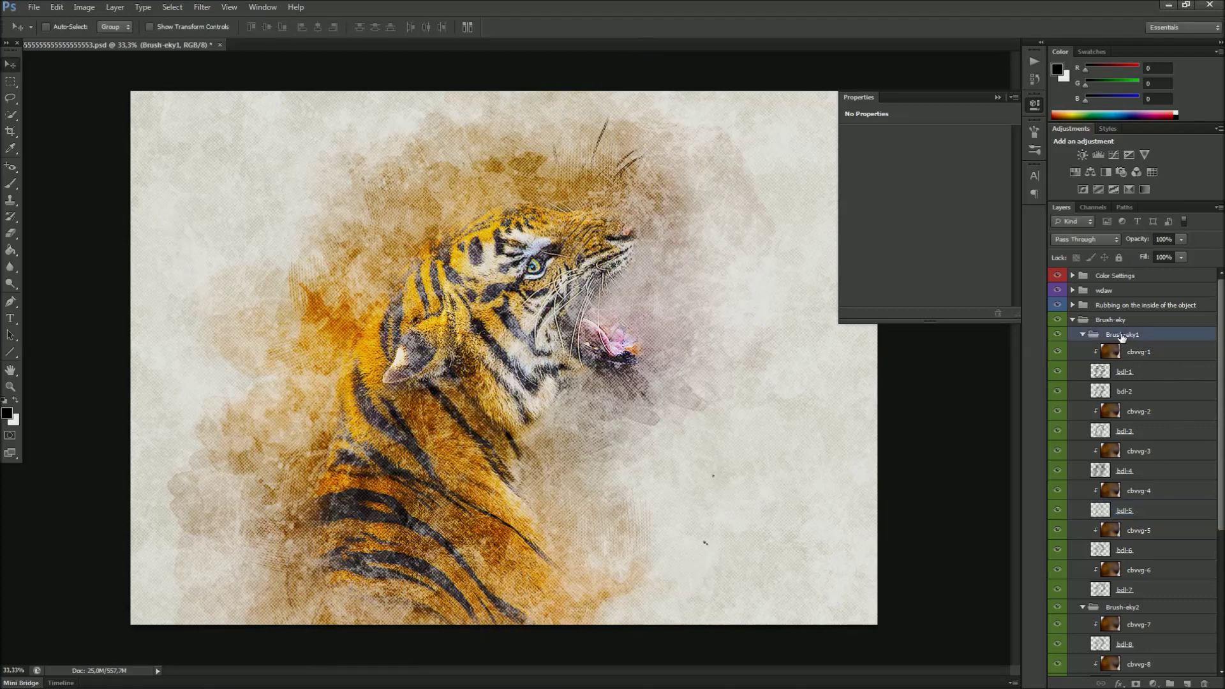
- Move the bdl-8 texture about 3.4 cm across and 4.8 cm down below the mouth
left_click(1083, 335)
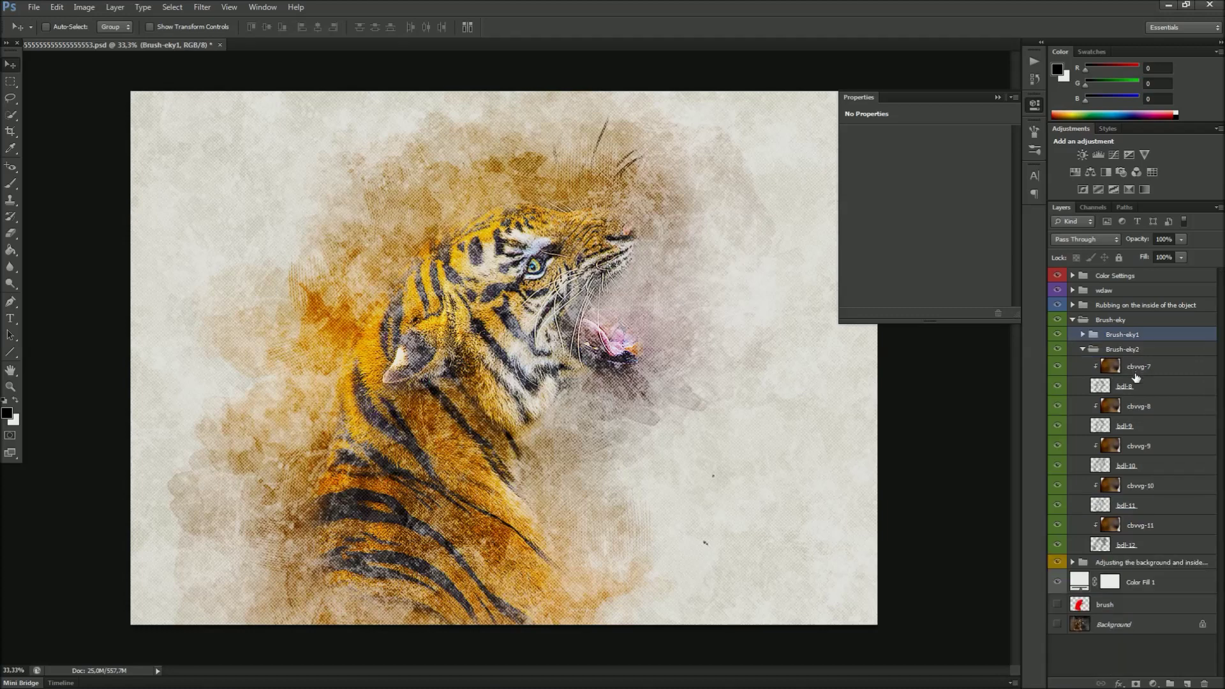
left_click(1135, 386)
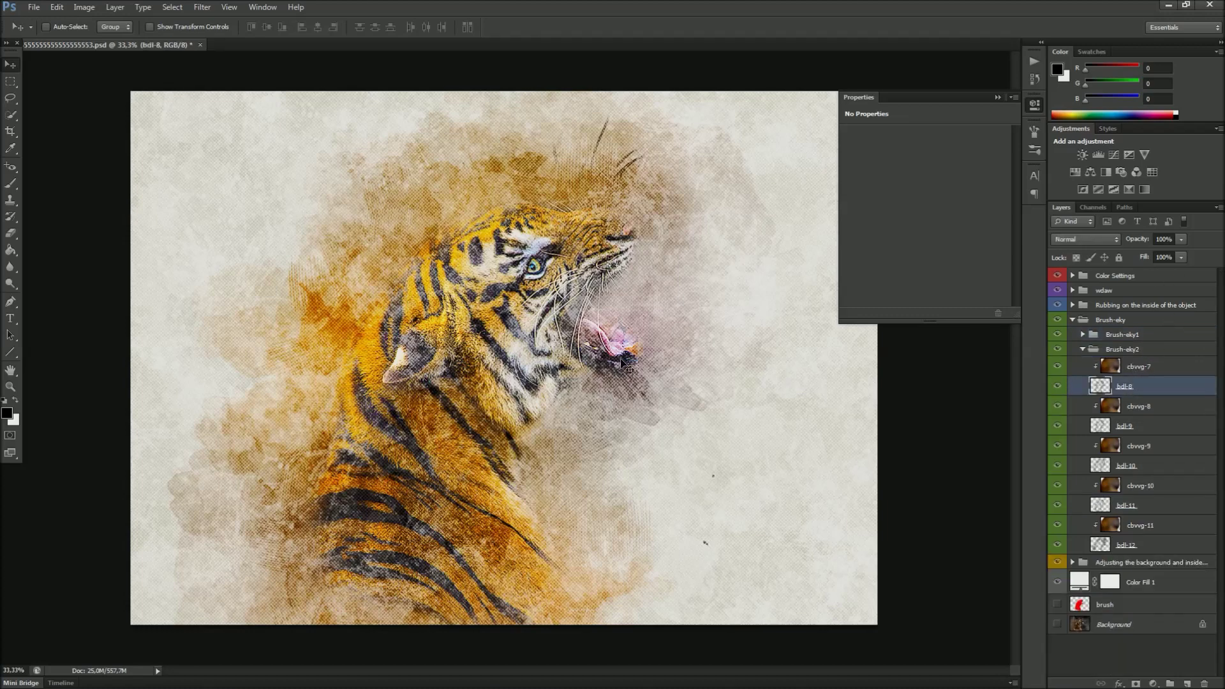
mouse_move(622, 363)
left_mouse_down()
mouse_move(638, 356)
mouse_move(617, 396)
left_mouse_up()
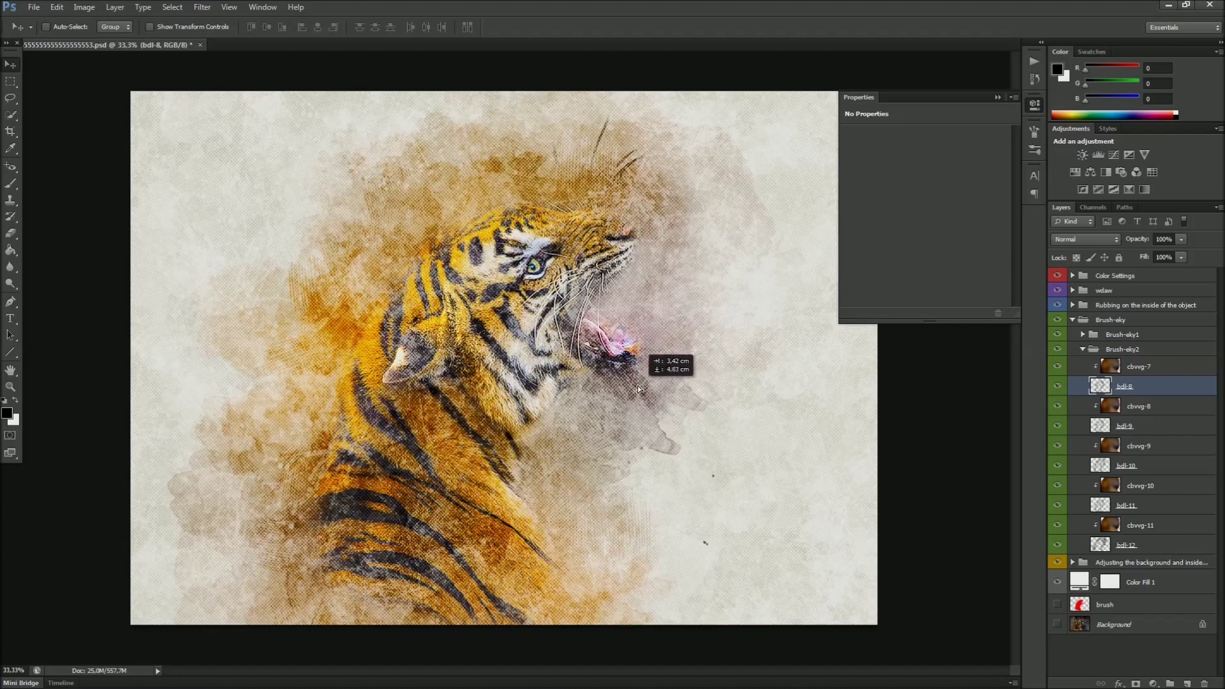
left_click_drag(616, 395, 614, 395)
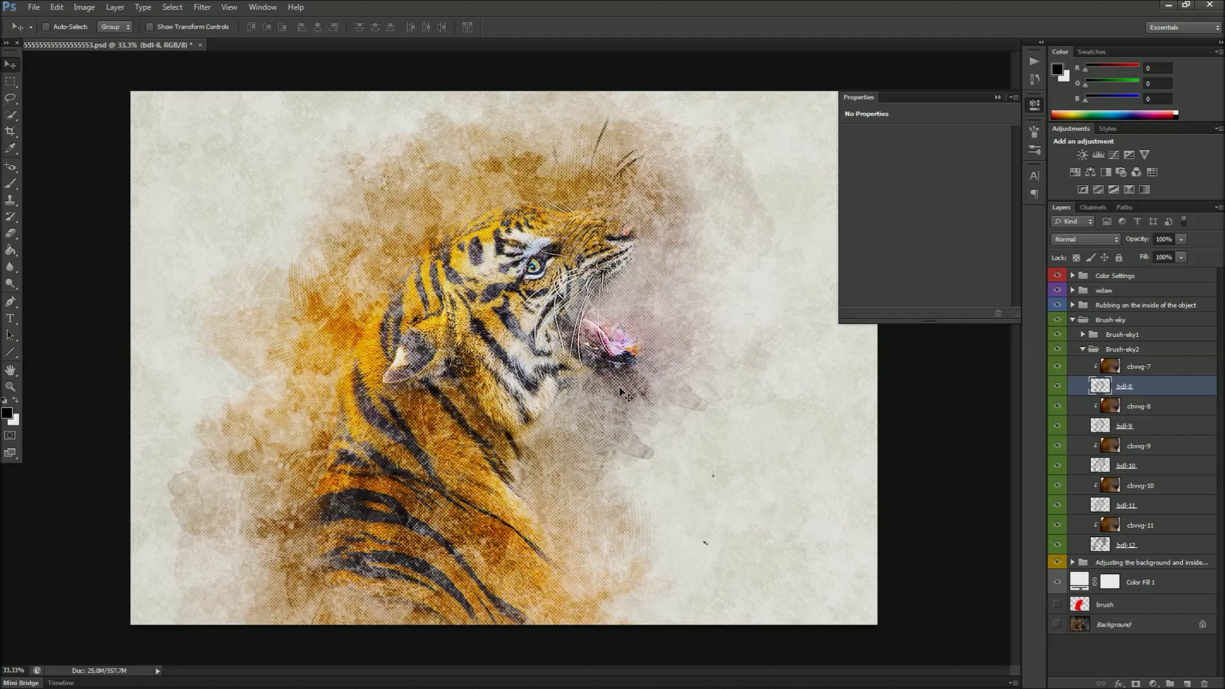
- Collapse the Brush-eky2 and Brush-eky groups and expand the 'Adjusting the background' group
left_click(1139, 351)
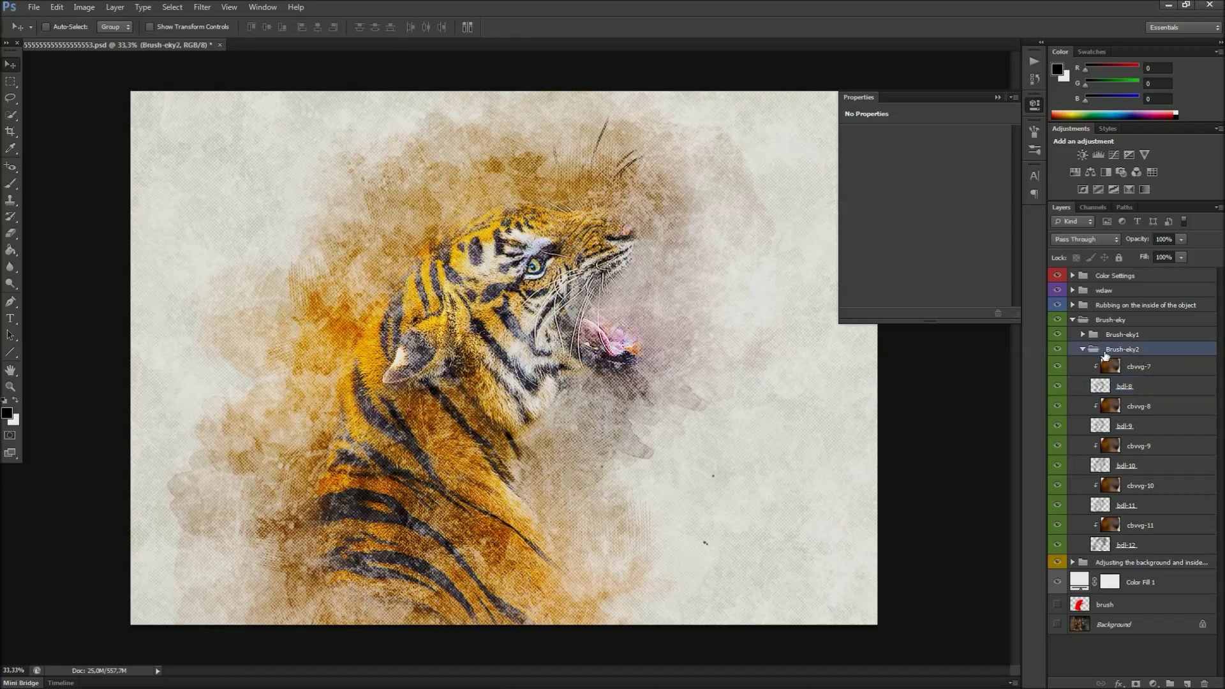
left_click(1083, 349)
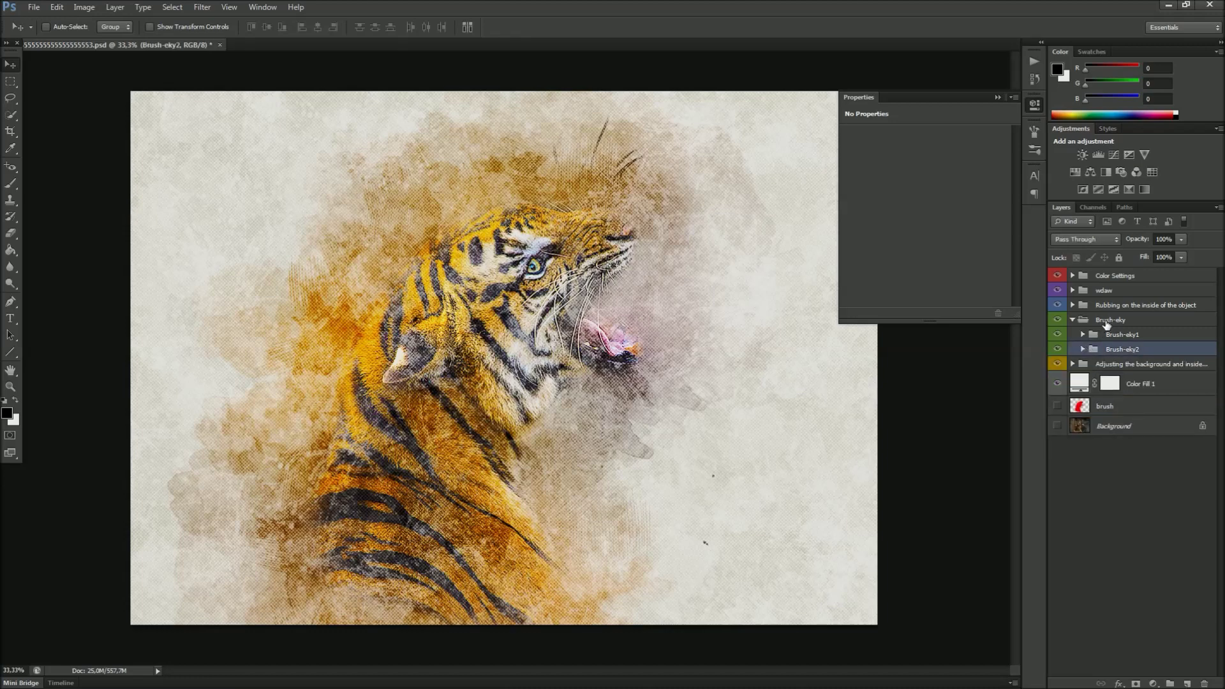
left_click(1111, 321)
left_click(1072, 319)
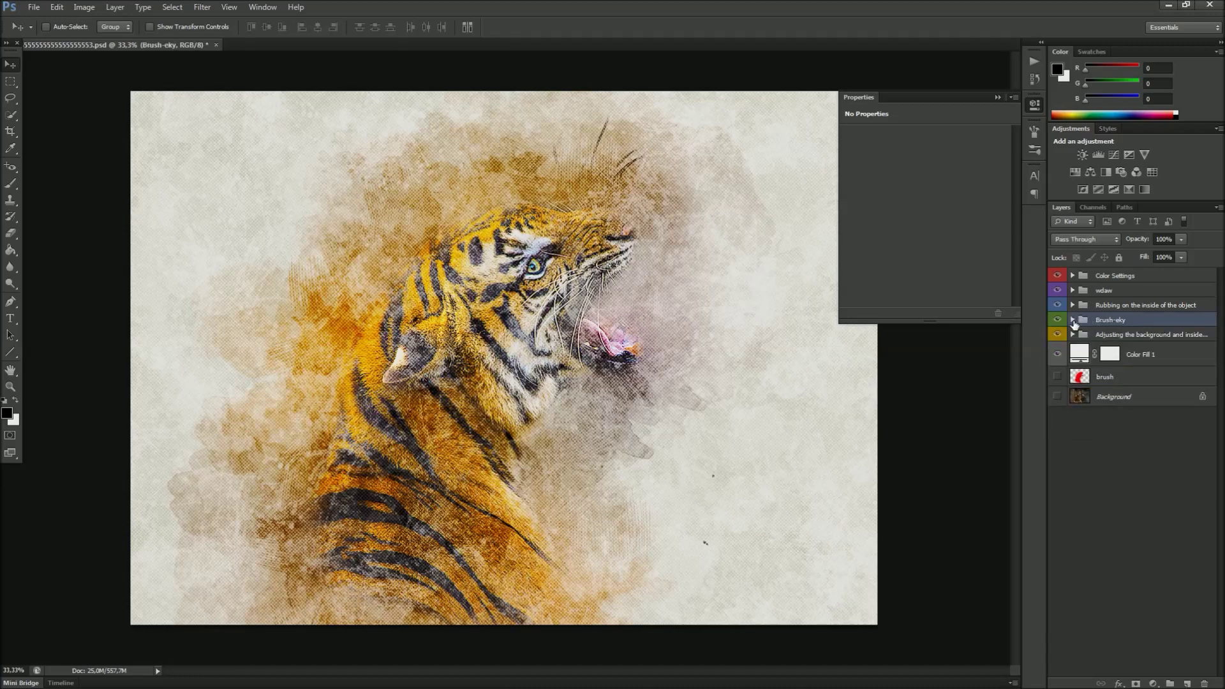
left_click(1107, 333)
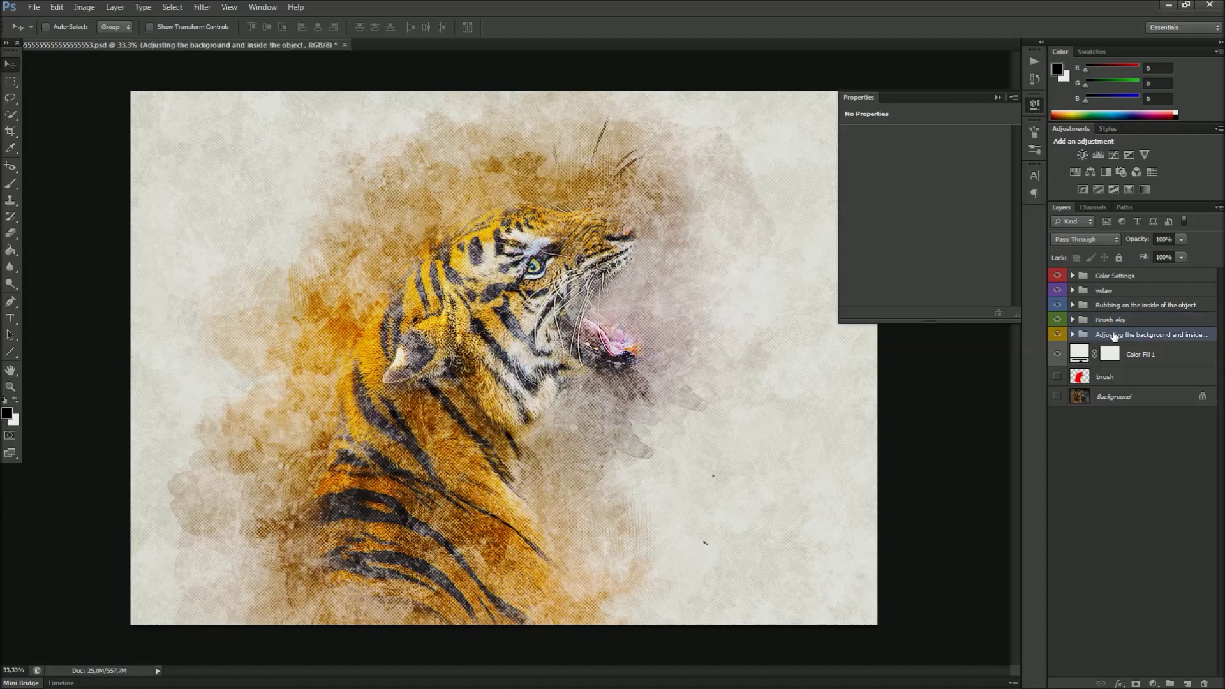
left_click(1073, 335)
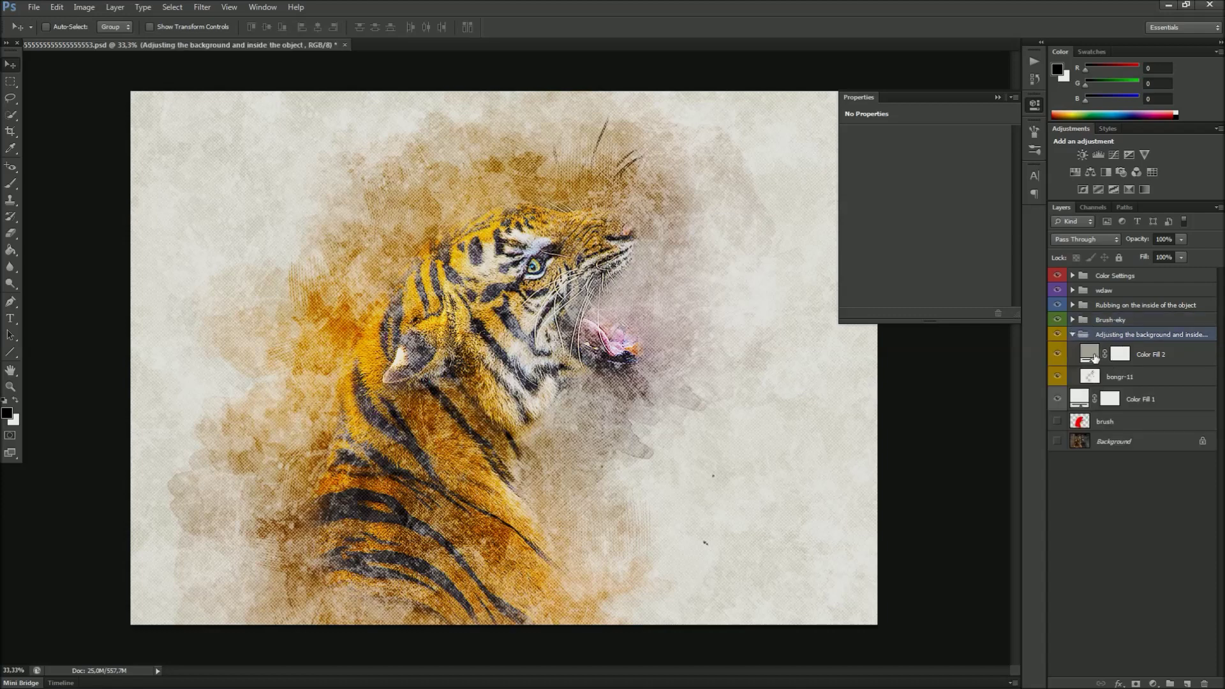
- Change the Color Fill 2 colour to pale olive #a6a994 in the Color Picker
double_click(1094, 356)
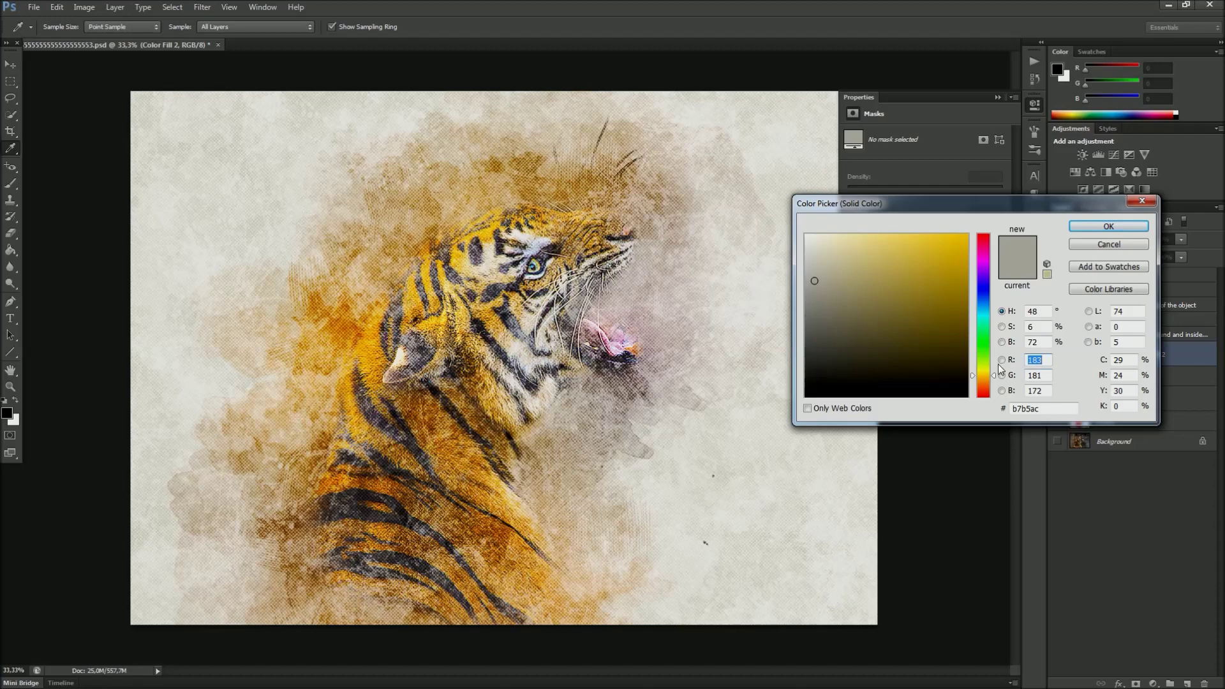
left_click_drag(985, 369, 983, 309)
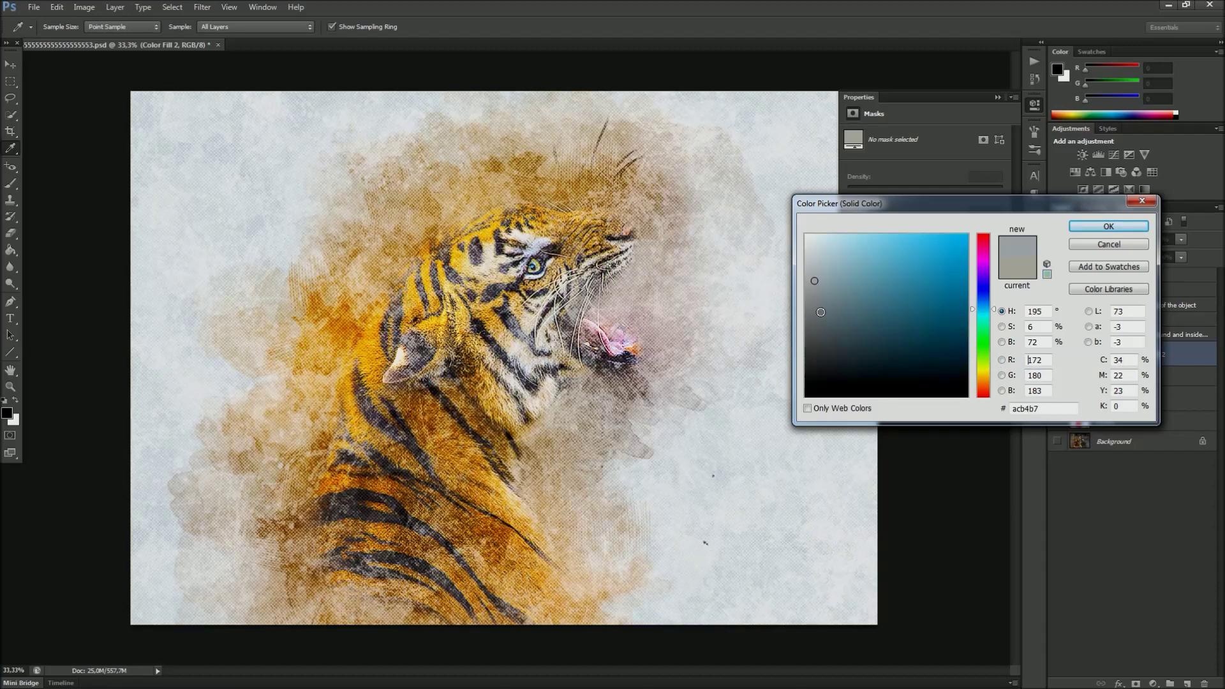
left_click_drag(824, 281, 824, 289)
left_click_drag(983, 309, 984, 260)
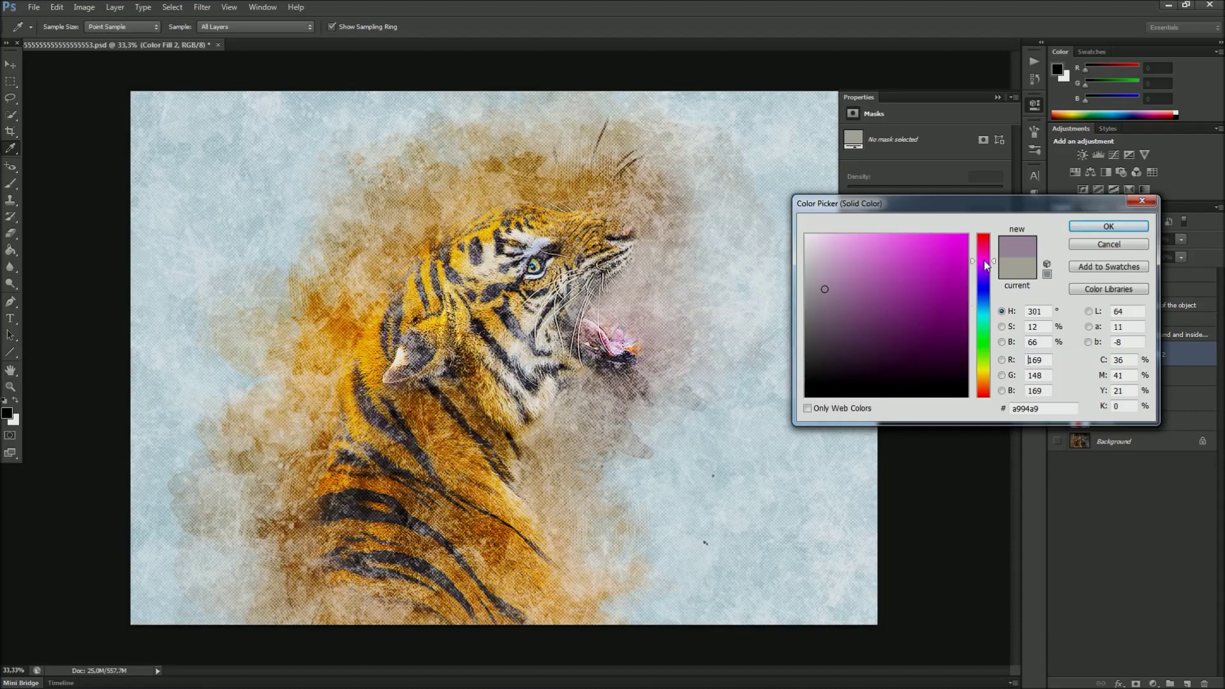
left_click(983, 366)
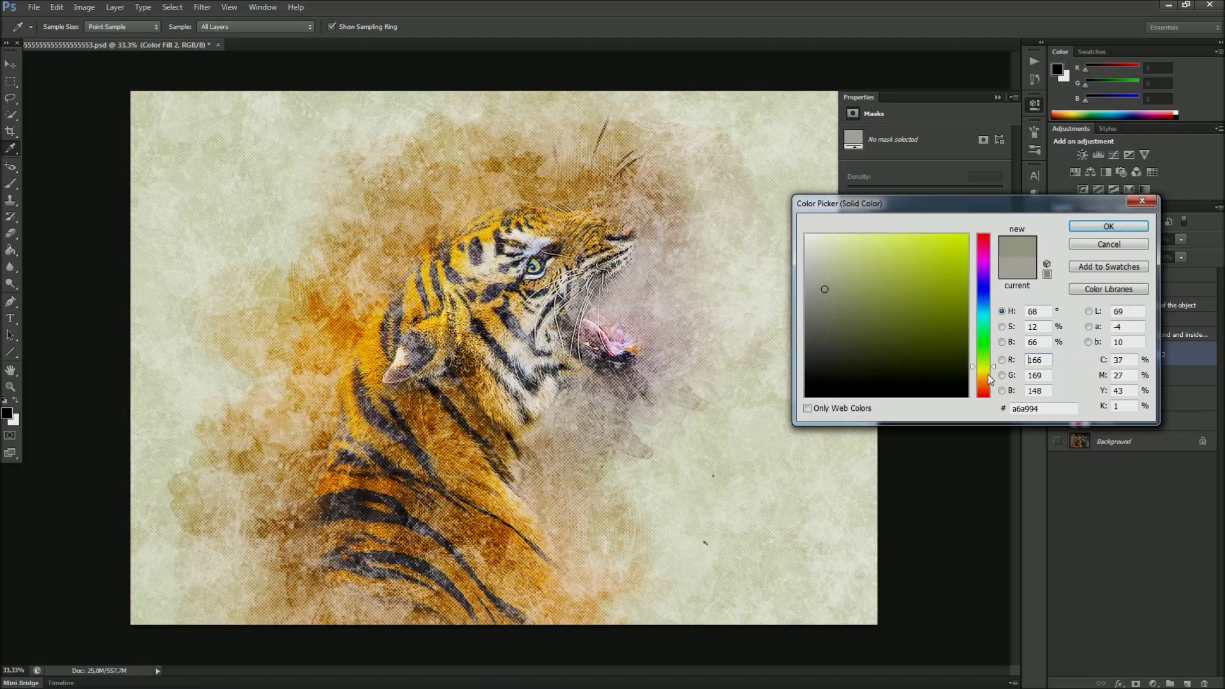
left_click(1142, 202)
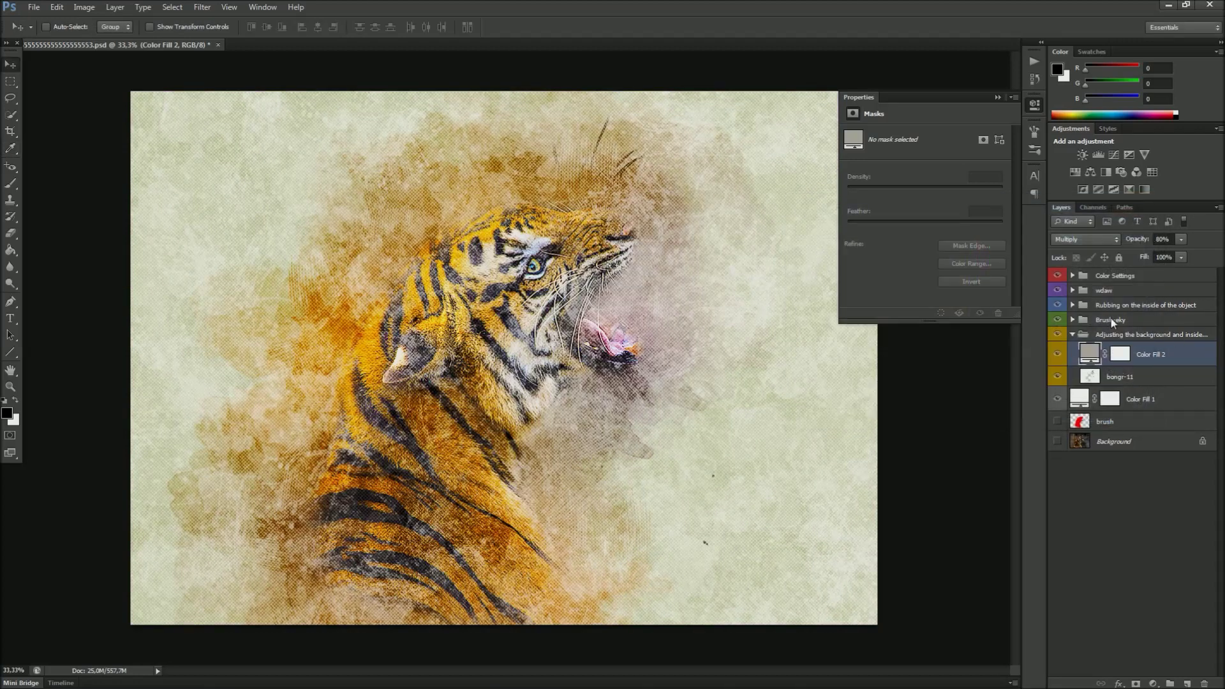